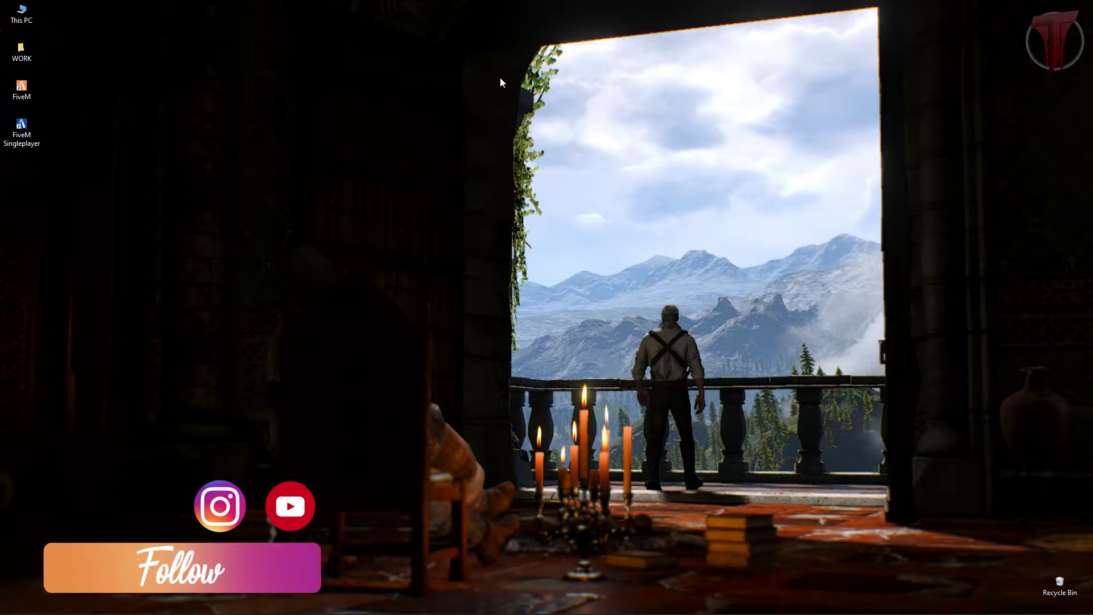
- Download ScriptHookV_1.0.1868.4.zip (1.18 MB) from the Script Hook V page in Firefox
left_click_drag(489, 26, 623, 243)
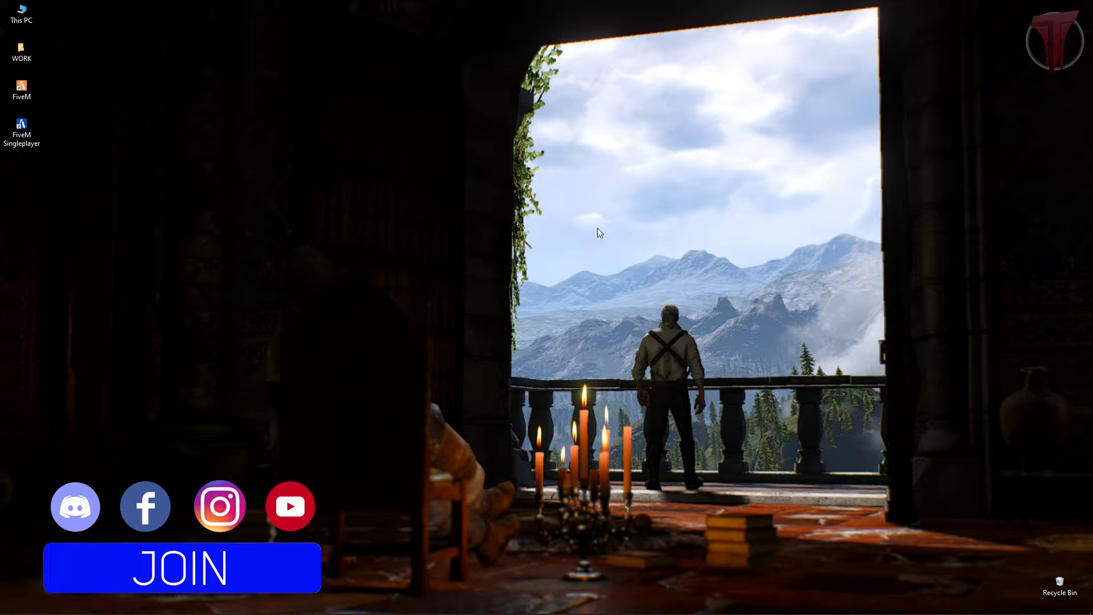
mouse_move(165, 609)
left_click(101, 607)
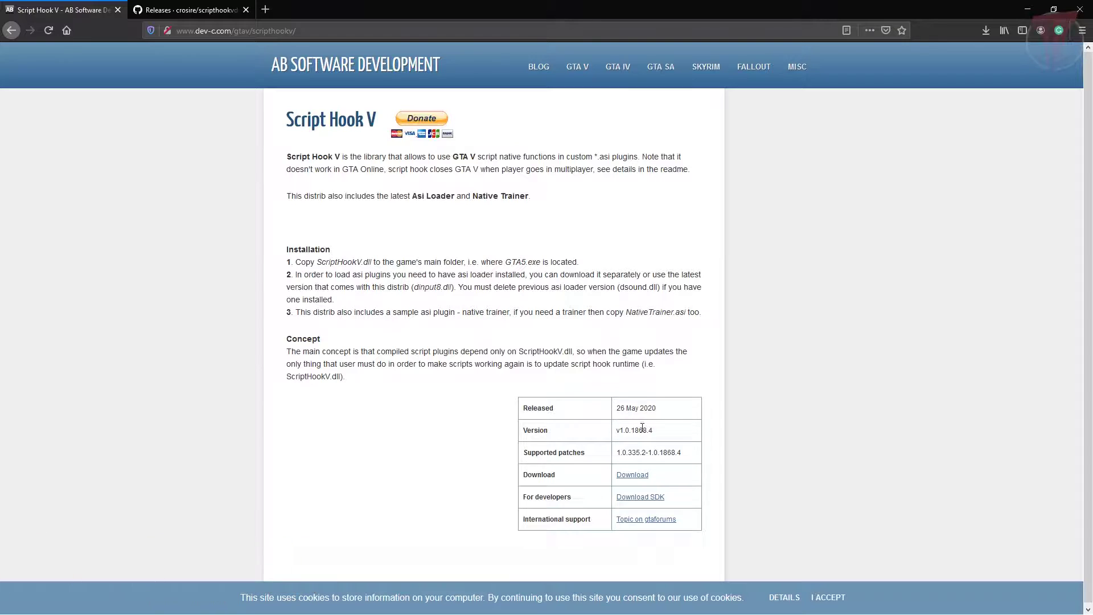
left_click(641, 476)
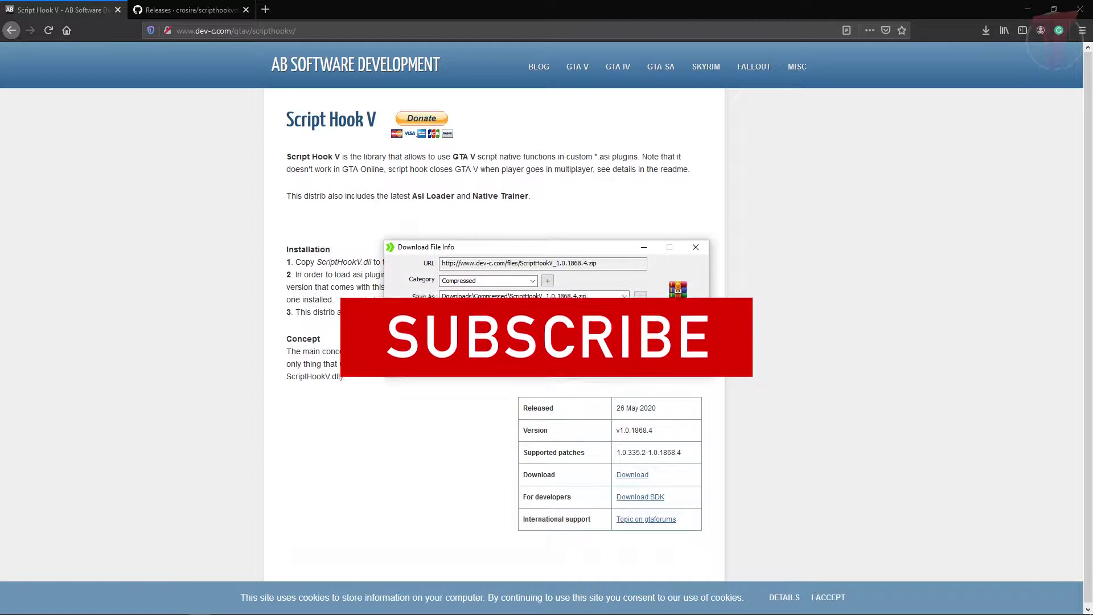
left_click(542, 363)
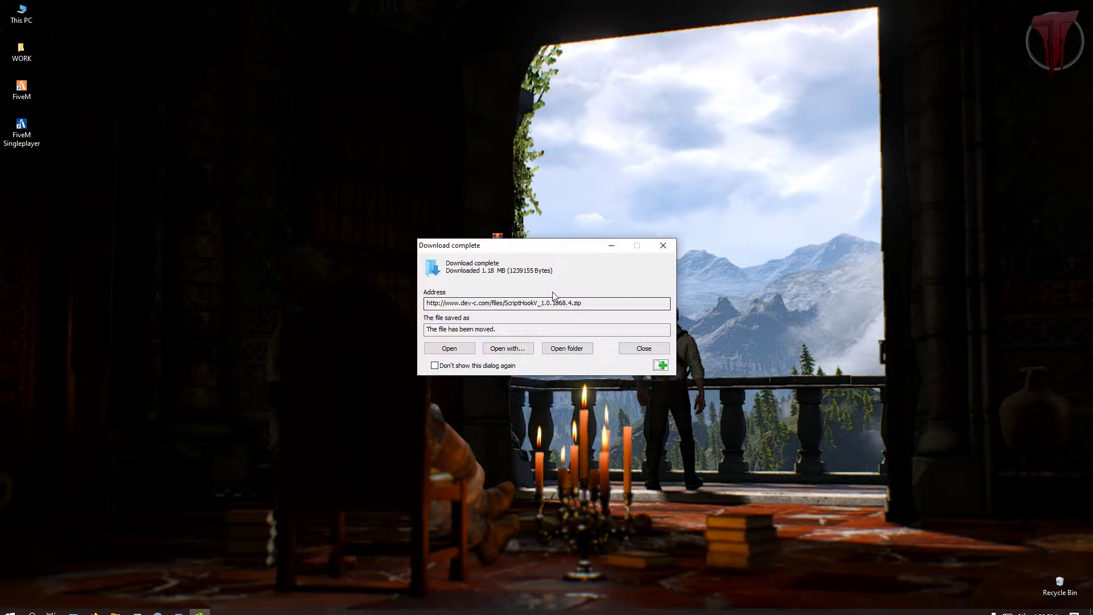
left_click(658, 244)
left_click(94, 606)
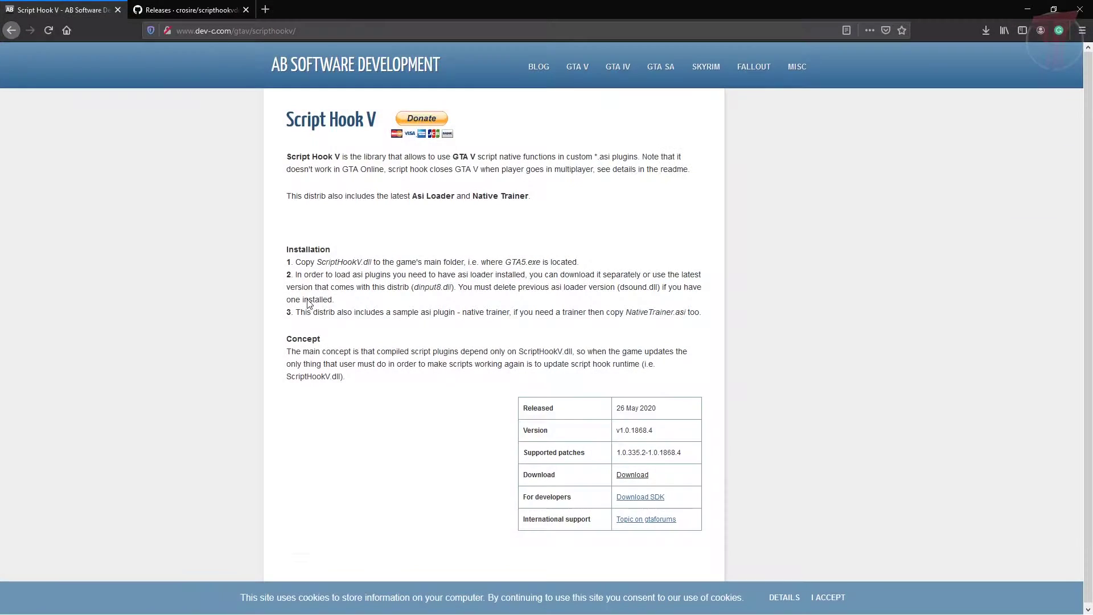
- Download ScriptHookVDotNet.zip (866.28 KB) from the GitHub releases Assets list via IDM
left_click(213, 11)
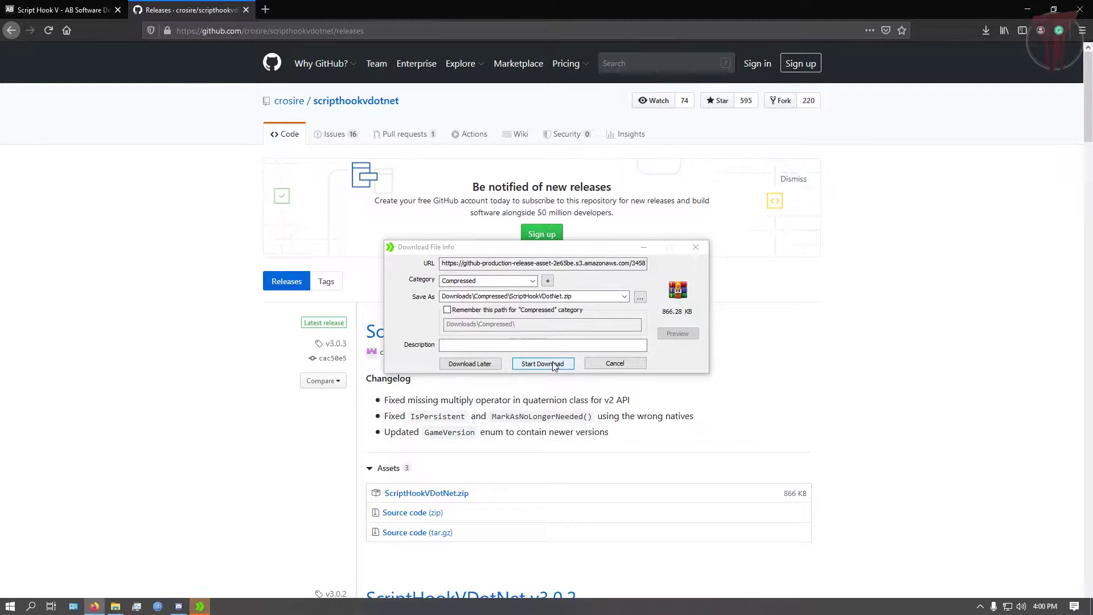
left_click(543, 363)
scroll(1088, 610, "down", 1)
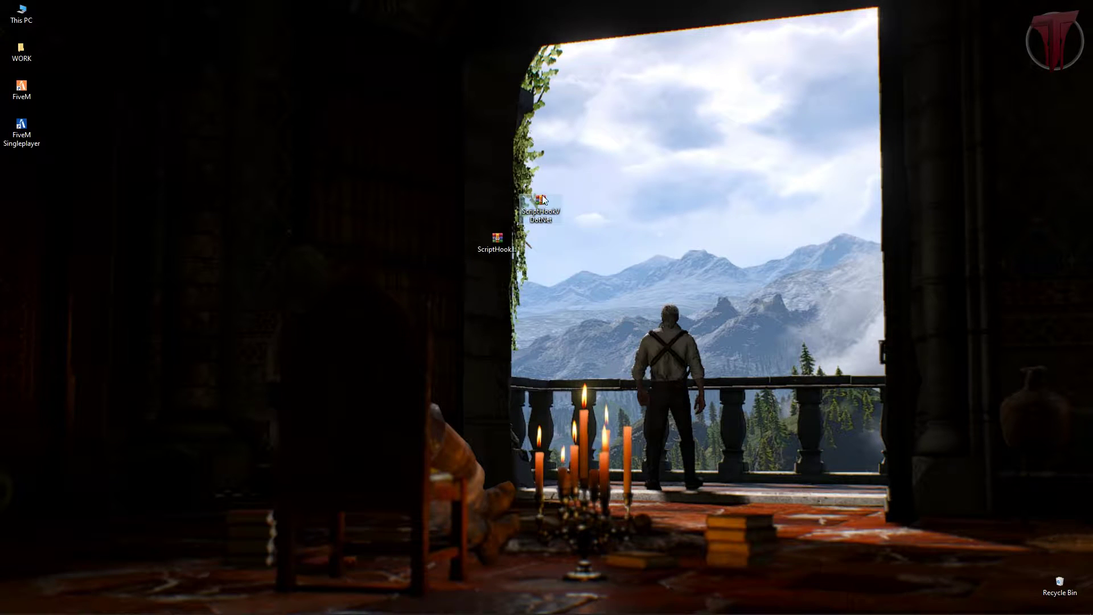
- Dismiss the download notice and group both ScriptHook archives together on the desktop
left_click(199, 607)
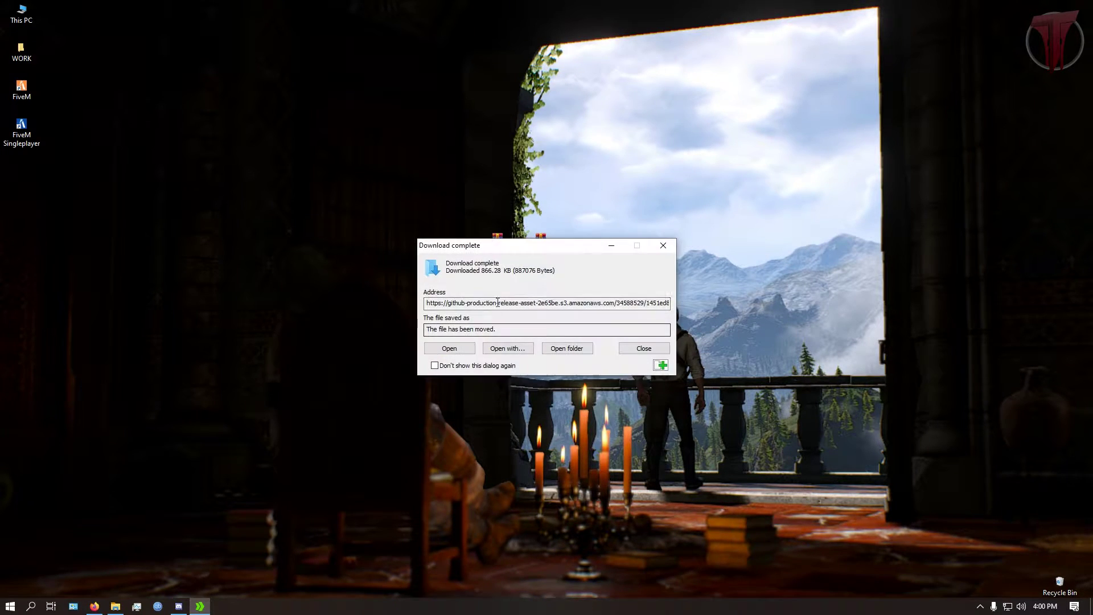
left_click(663, 245)
left_click_drag(387, 273, 714, 209)
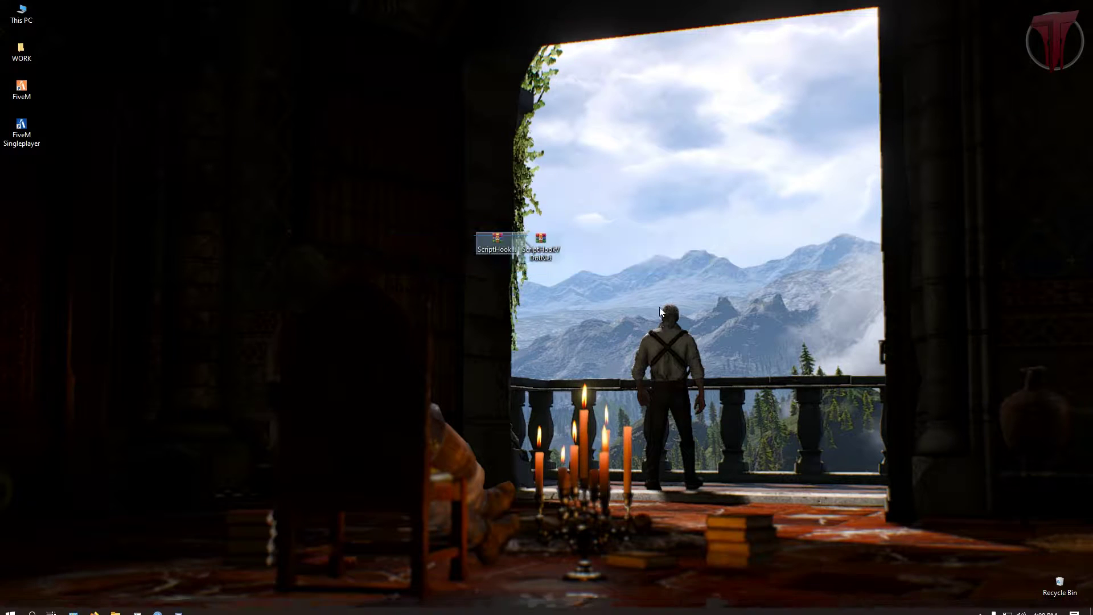
left_click_drag(619, 206, 501, 280)
- Extract the ScriptHookV archive to a ScriptHookV_1.0.1868.4 folder, then open the Grand Theft Auto V folder
right_click(499, 284)
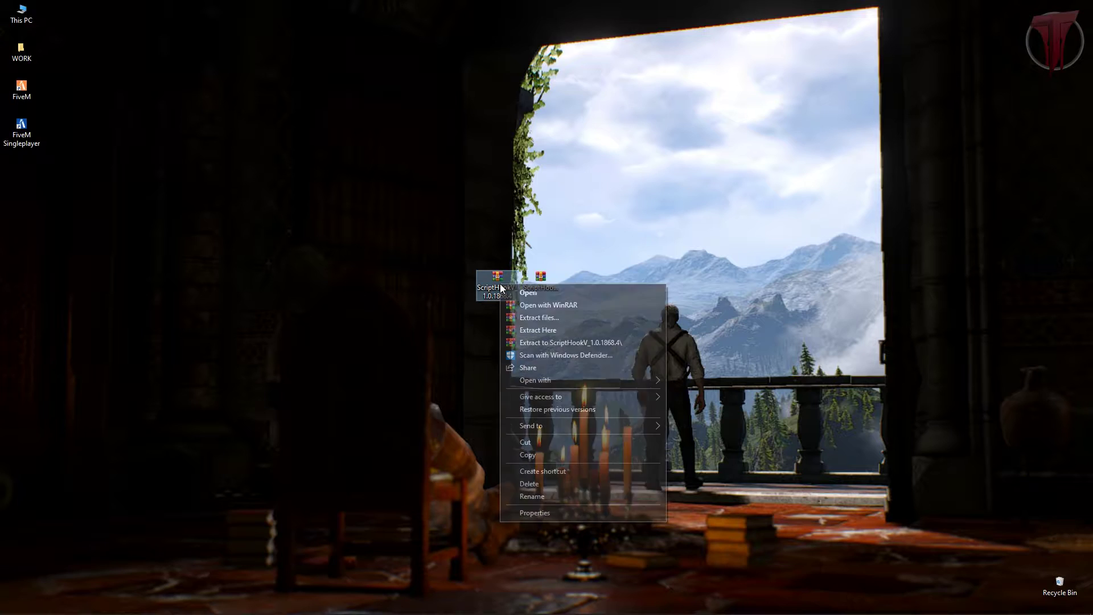
left_click(578, 343)
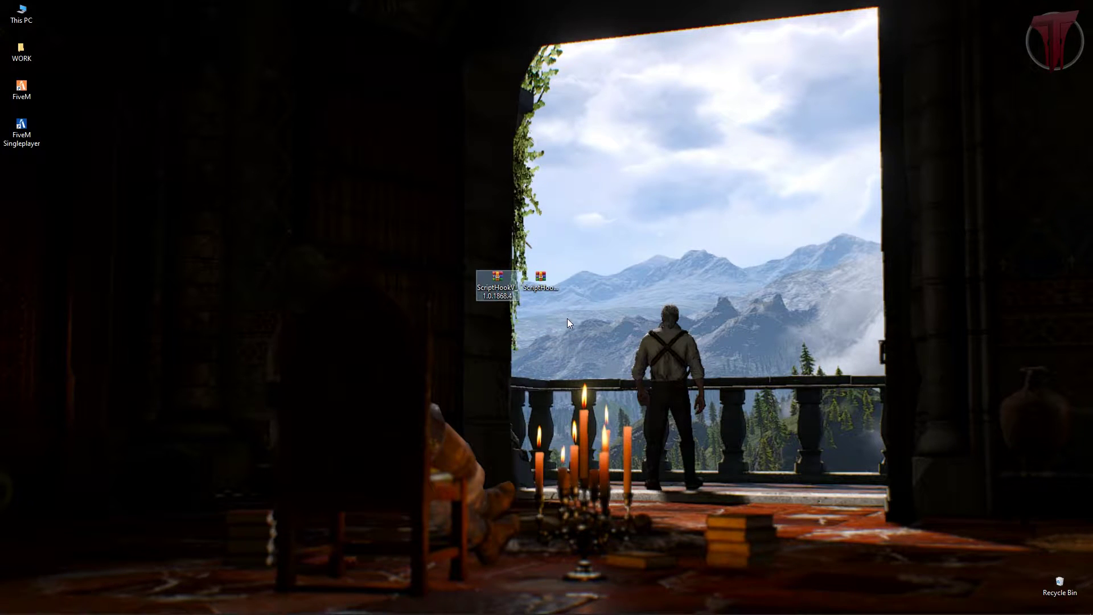
left_click_drag(21, 166, 506, 324)
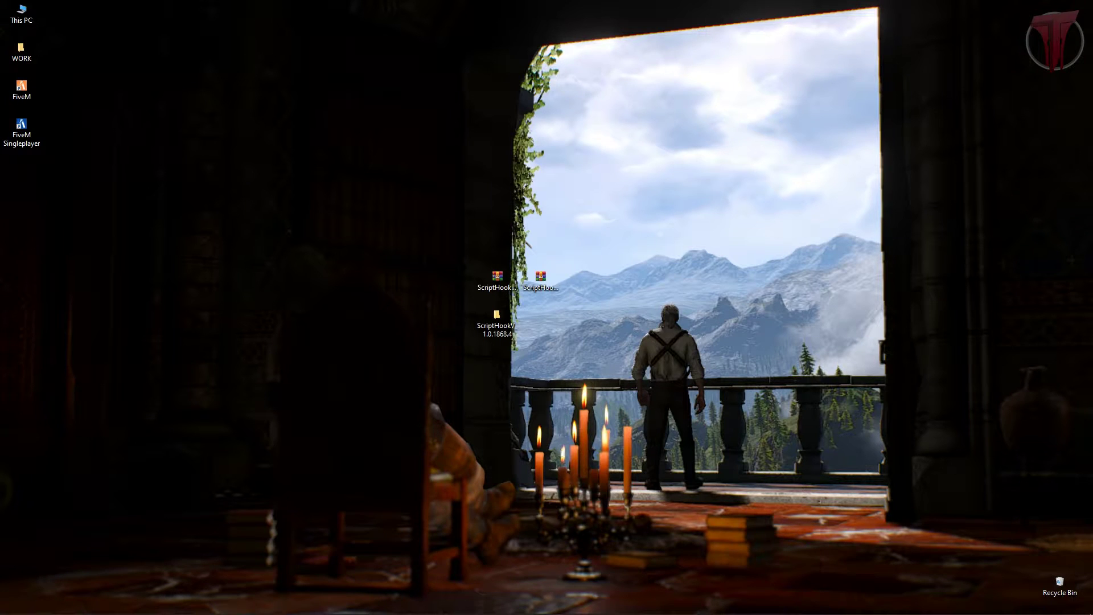
left_click(115, 610)
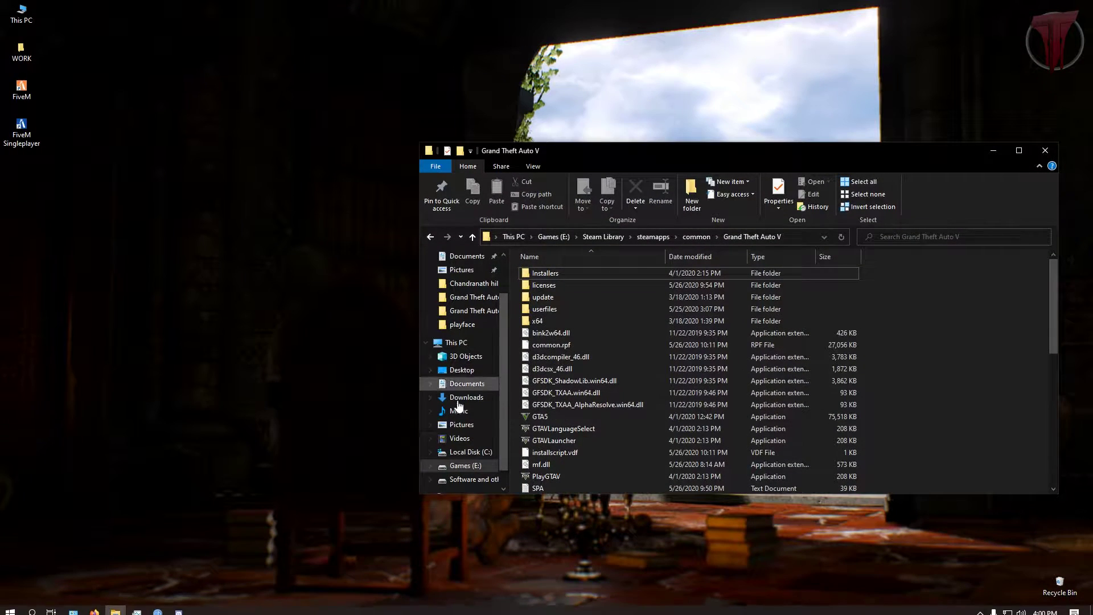
- From the common folder, send Grand Theft Auto V to the desktop as a shortcut
left_click(428, 231)
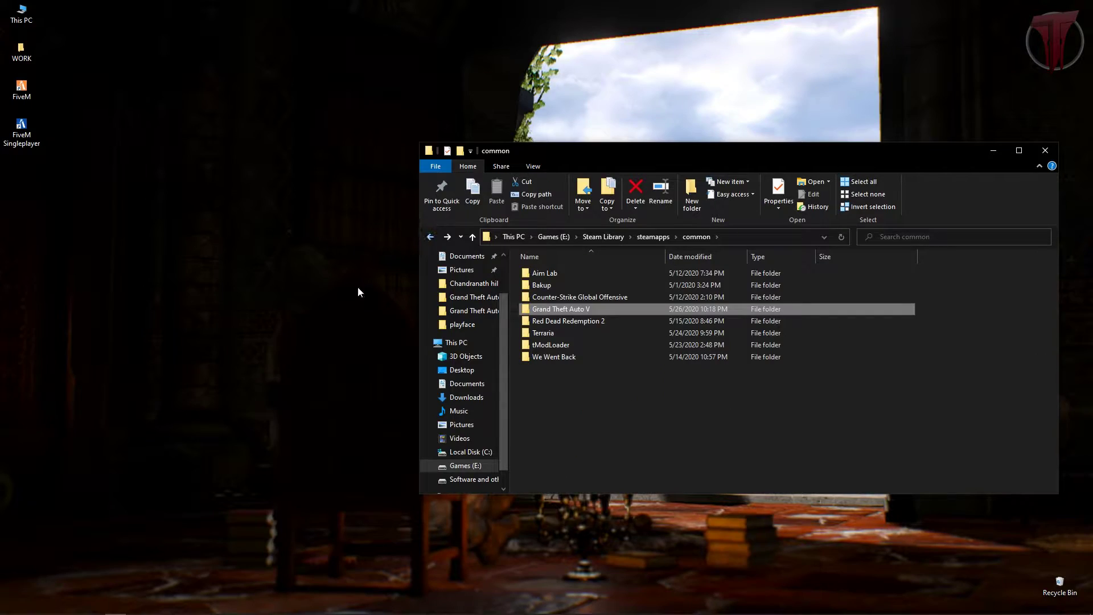
right_click(539, 308)
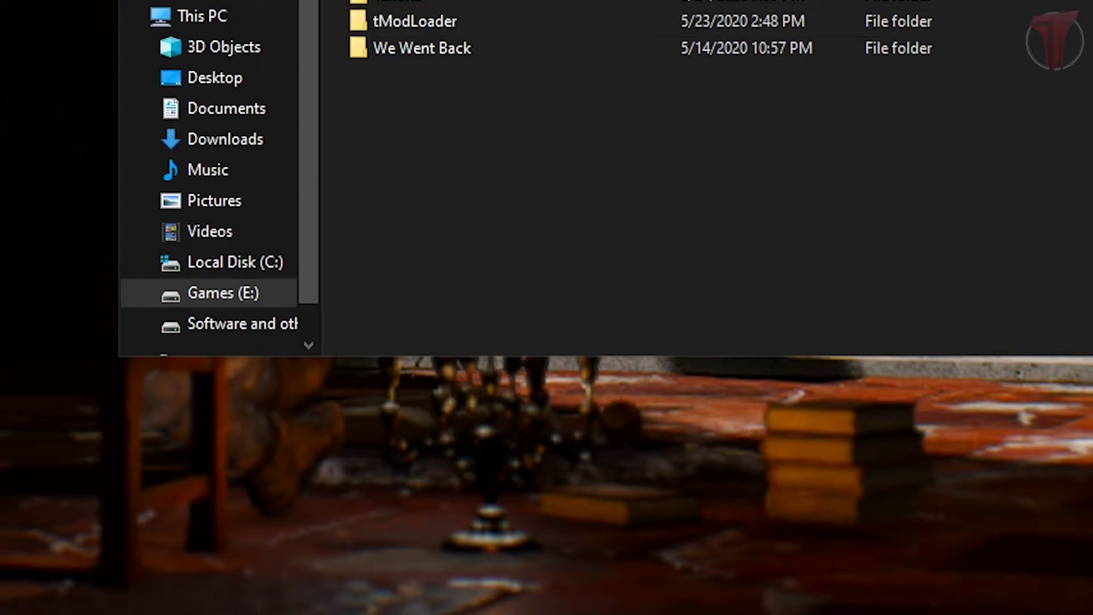
right_click(434, 44)
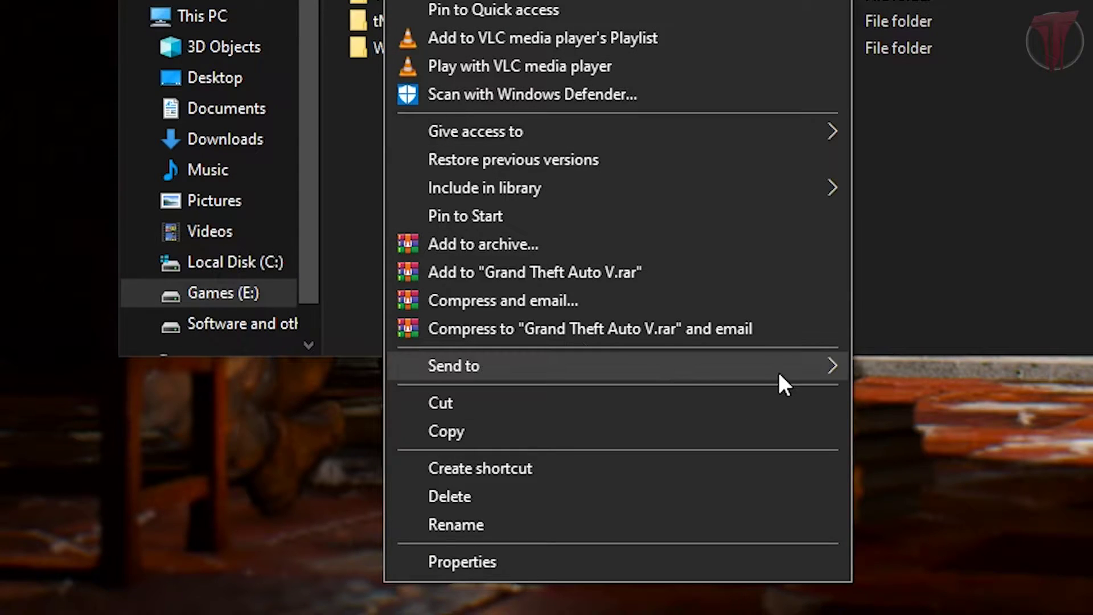
mouse_move(776, 376)
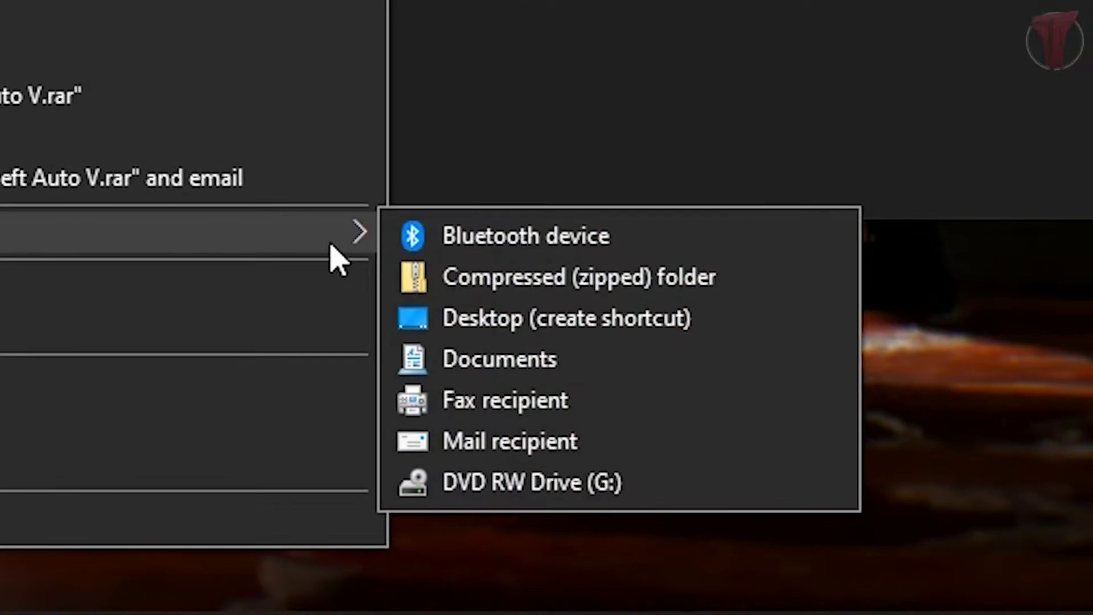
left_click(674, 325)
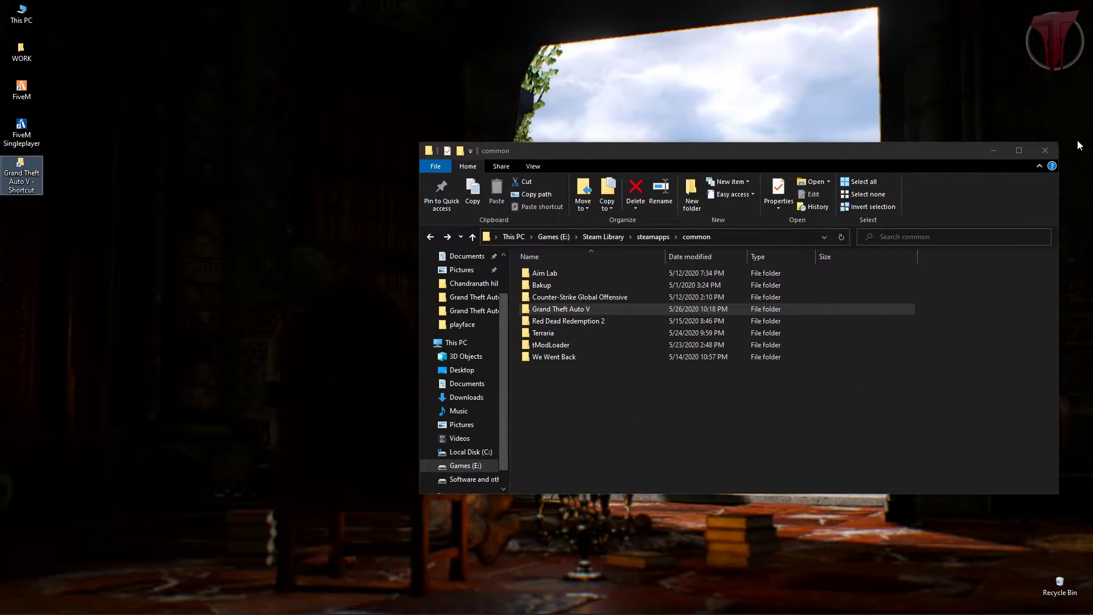
- Check the new desktop shortcut, rename it to 'Grand Theft Auto V', and reposition it
left_click(1045, 150)
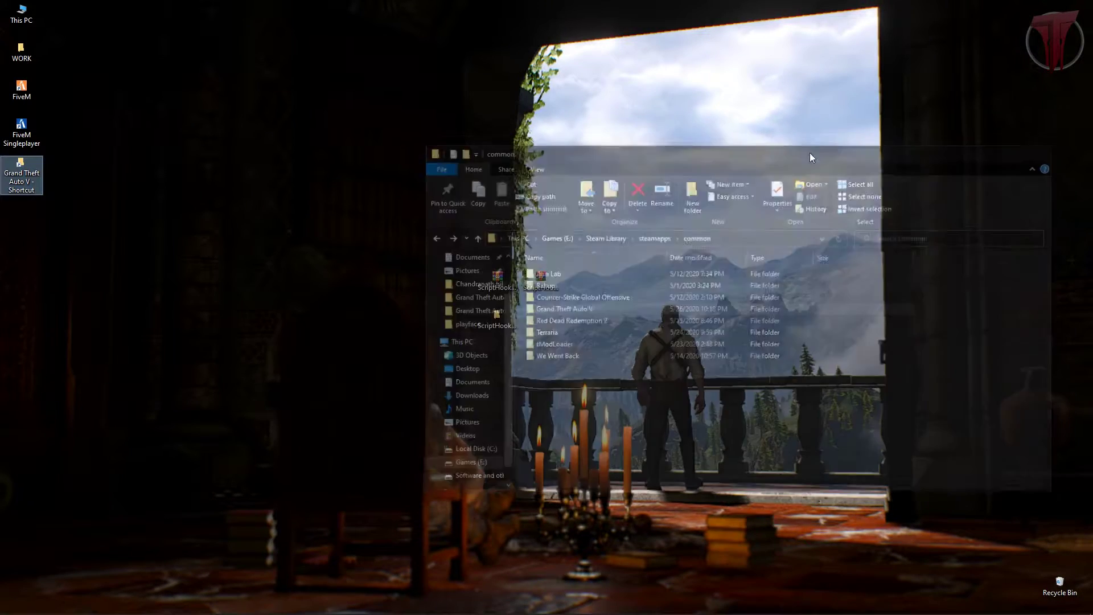
double_click(32, 180)
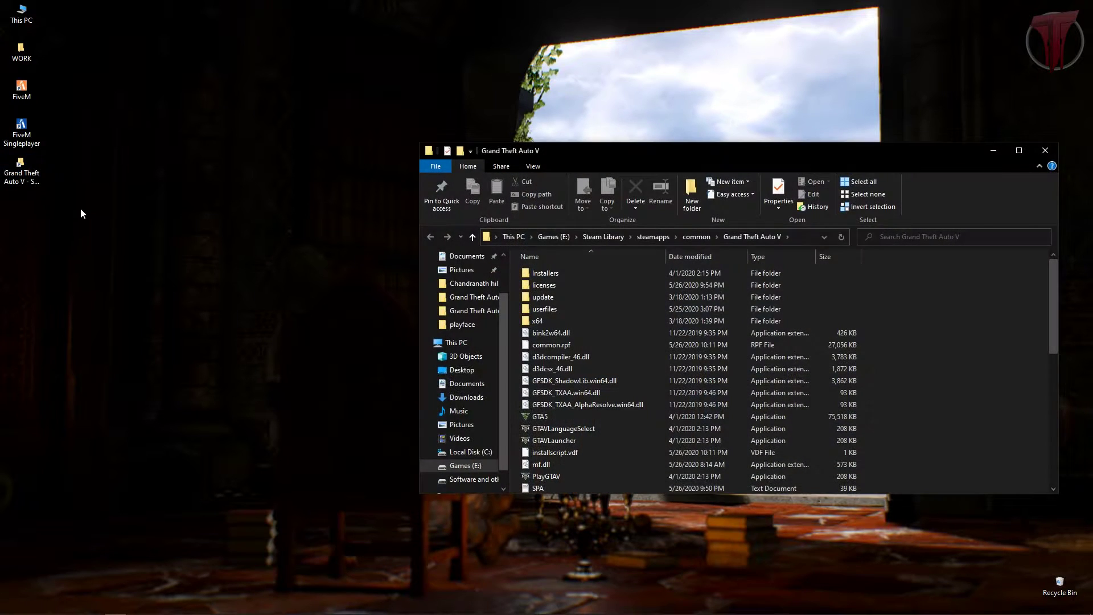
left_click(1045, 150)
left_click(33, 190)
key("BackSpace")
key("BackSpace")
key("BackSpace")
key("BackSpace")
key("BackSpace")
key("BackSpace")
key("BackSpace")
key("BackSpace")
key("BackSpace")
key("BackSpace")
key("BackSpace")
key("Return")
left_click_drag(42, 164, 200, 605)
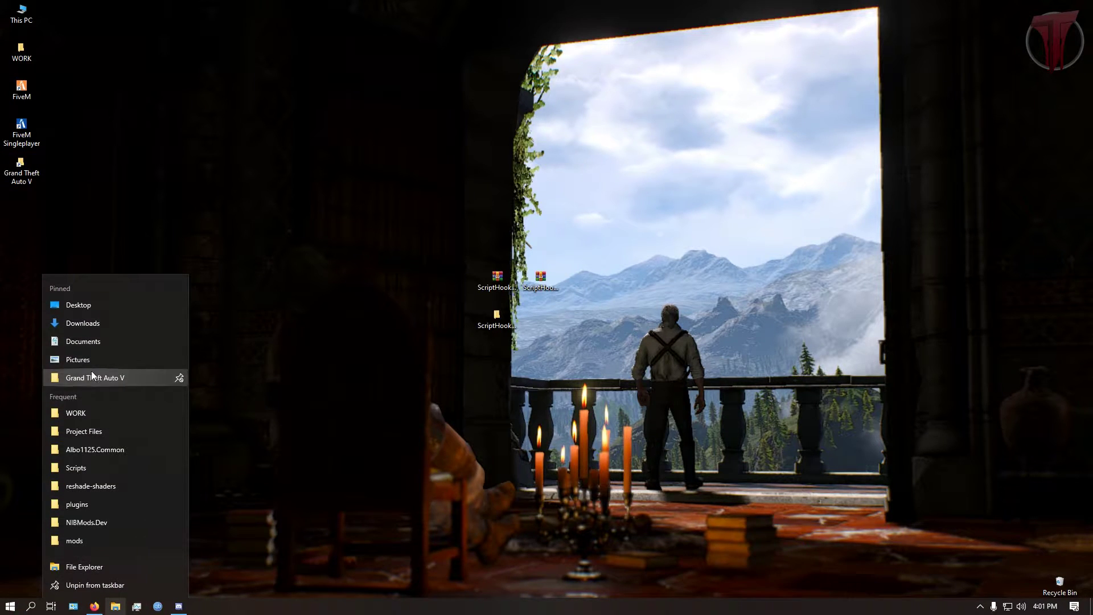
- Delete the desktop shortcut and open the pinned Grand Theft Auto V folder beside Script Hook V
left_click(215, 381)
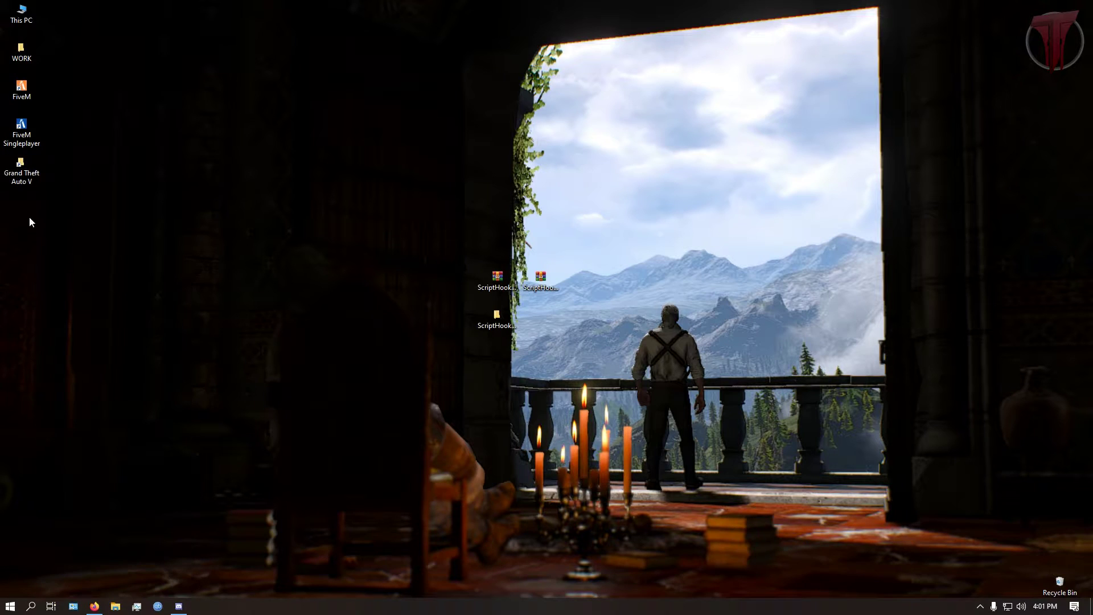
key("Delete")
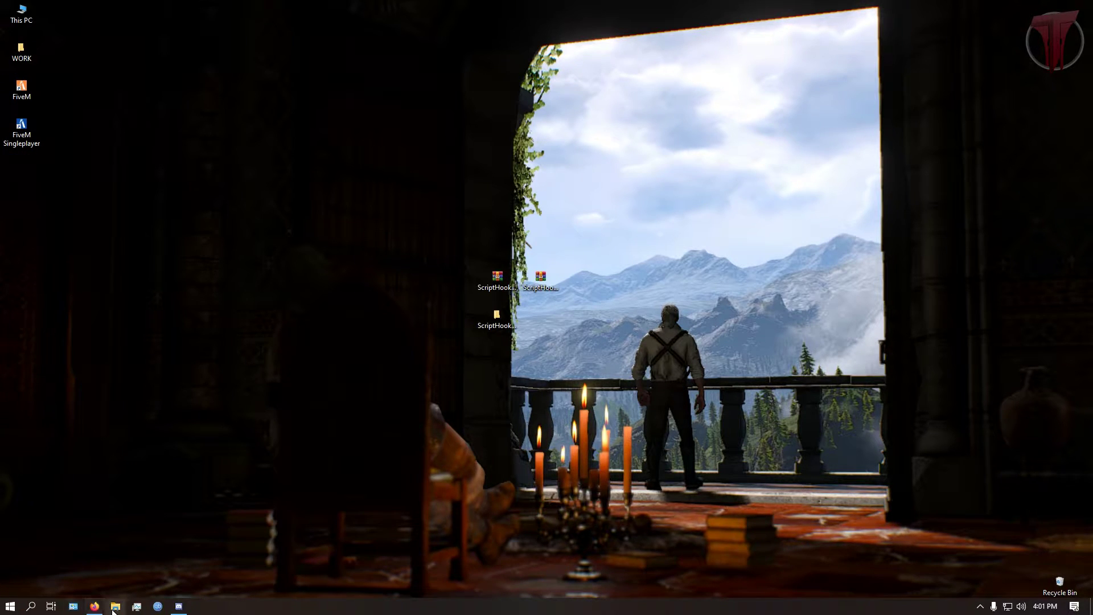
right_click(114, 608)
left_click(57, 372)
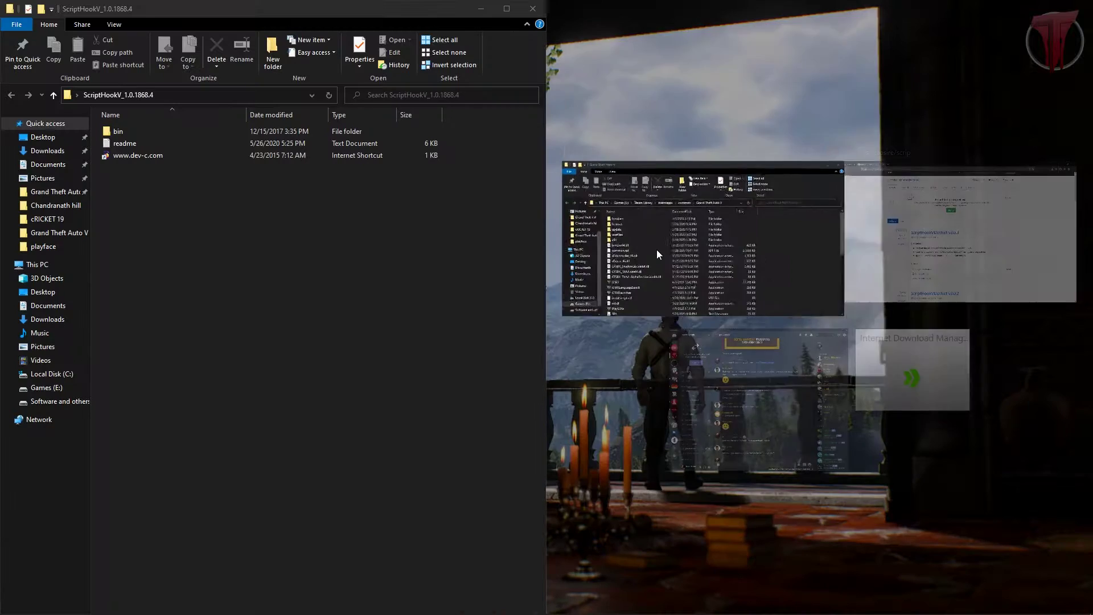
left_click(657, 250)
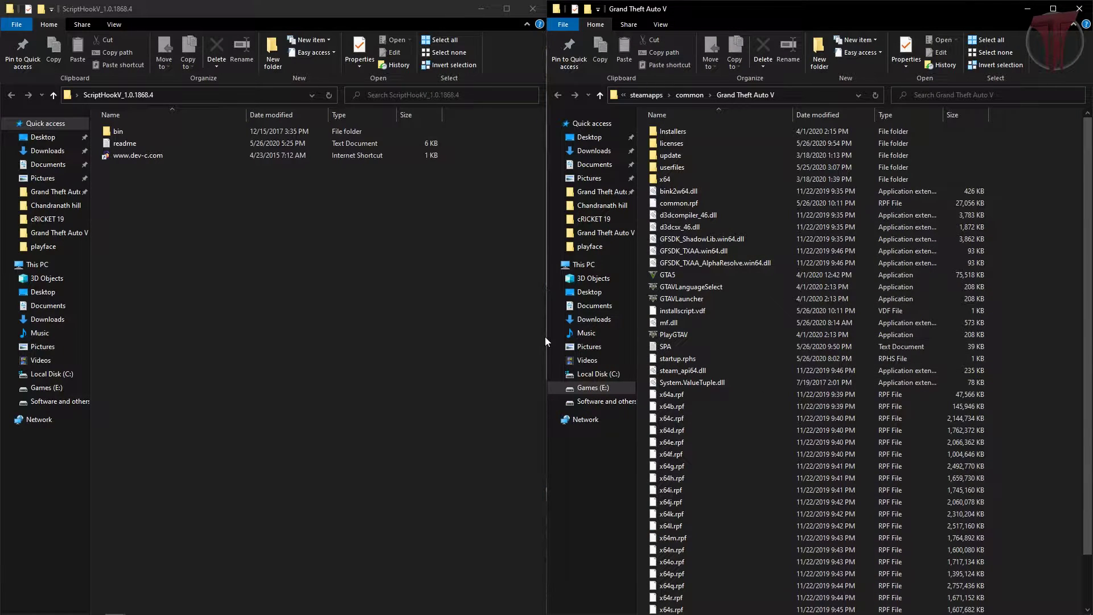
- Copy ScriptHookV.dll and dinput8.dll from the bin folder into the game folder, then close bin
double_click(104, 129)
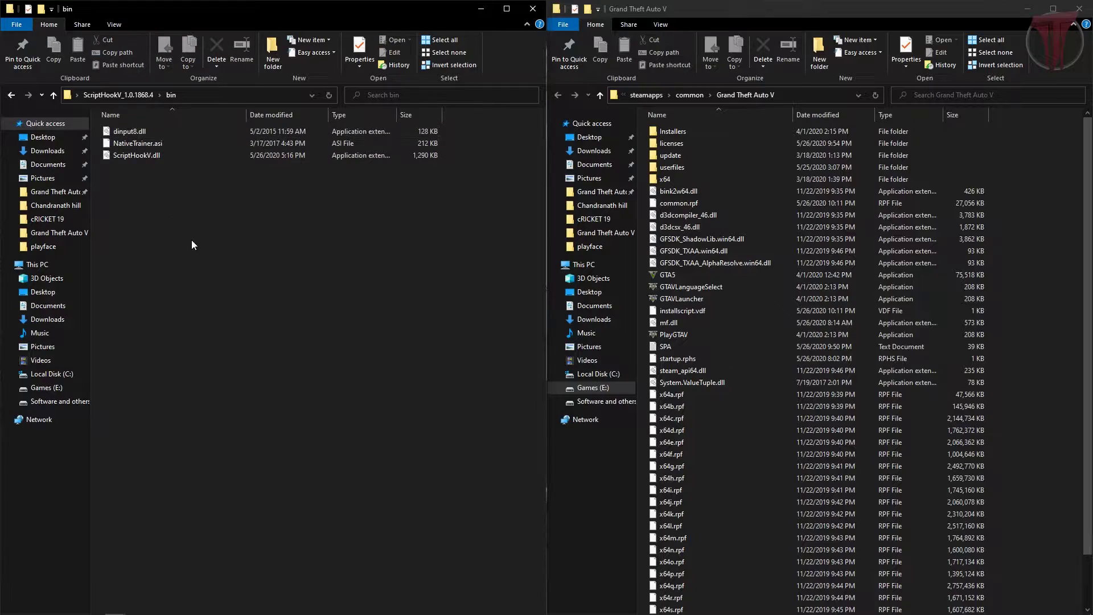
left_click(110, 153)
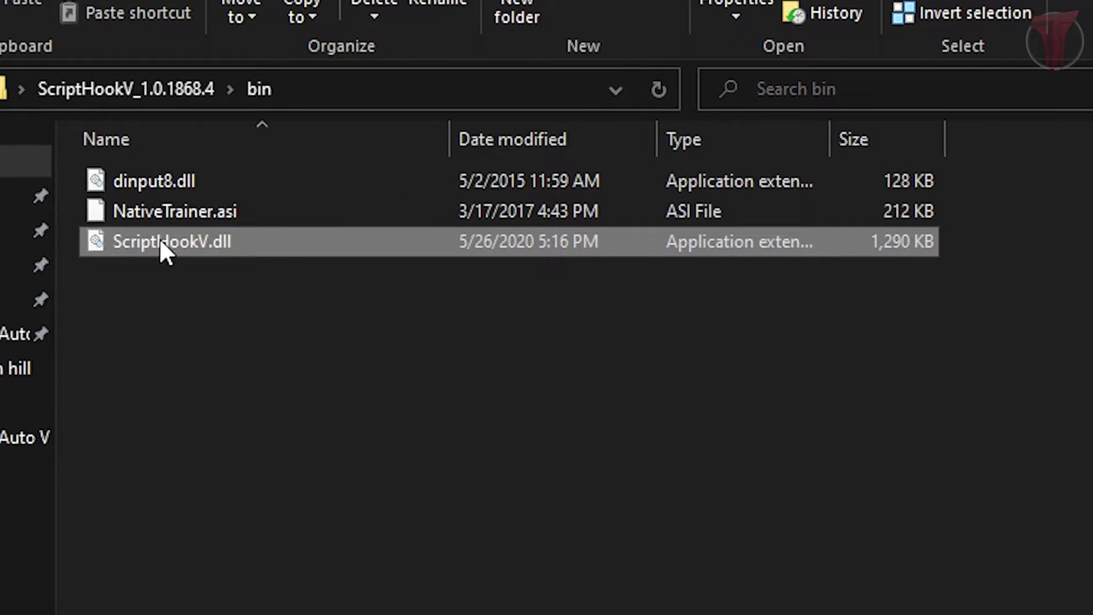
left_click(144, 186, "ctrl")
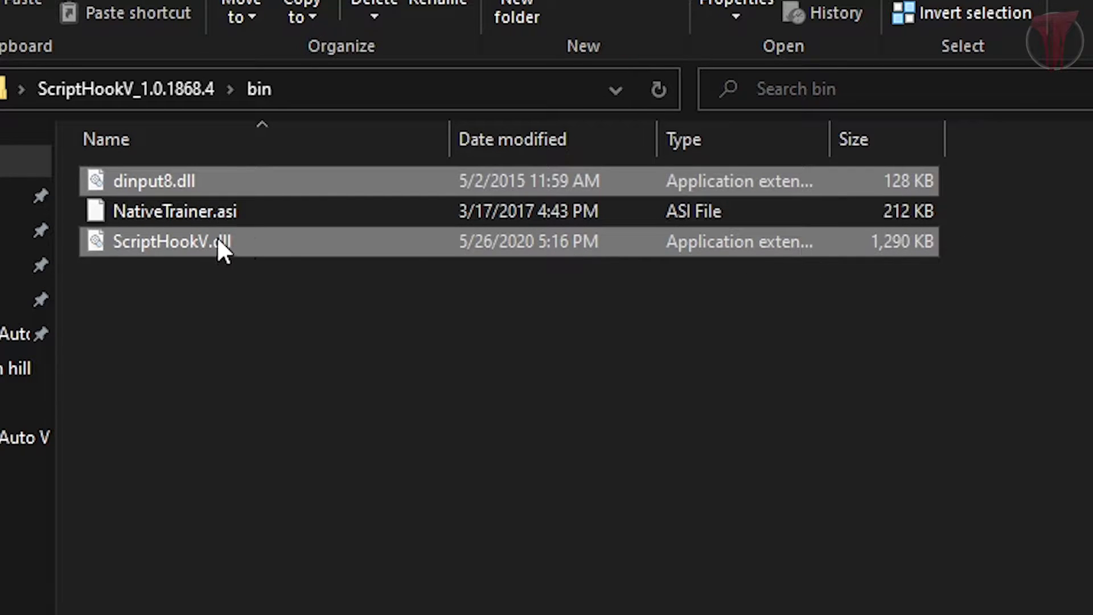
left_click_drag(451, 239, 929, 234)
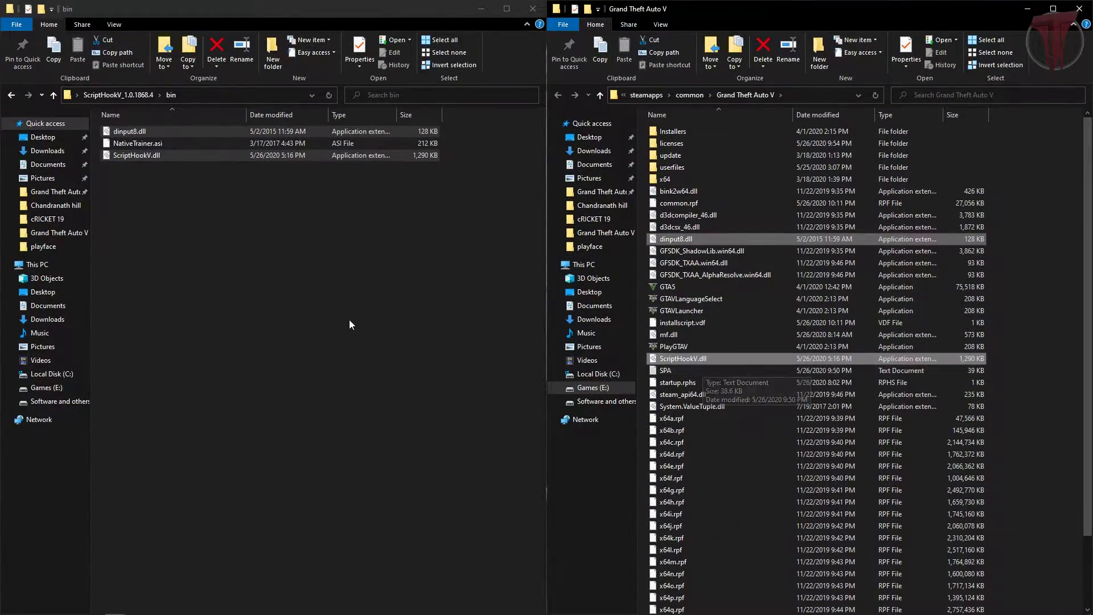
left_click(350, 319)
left_click(529, 8)
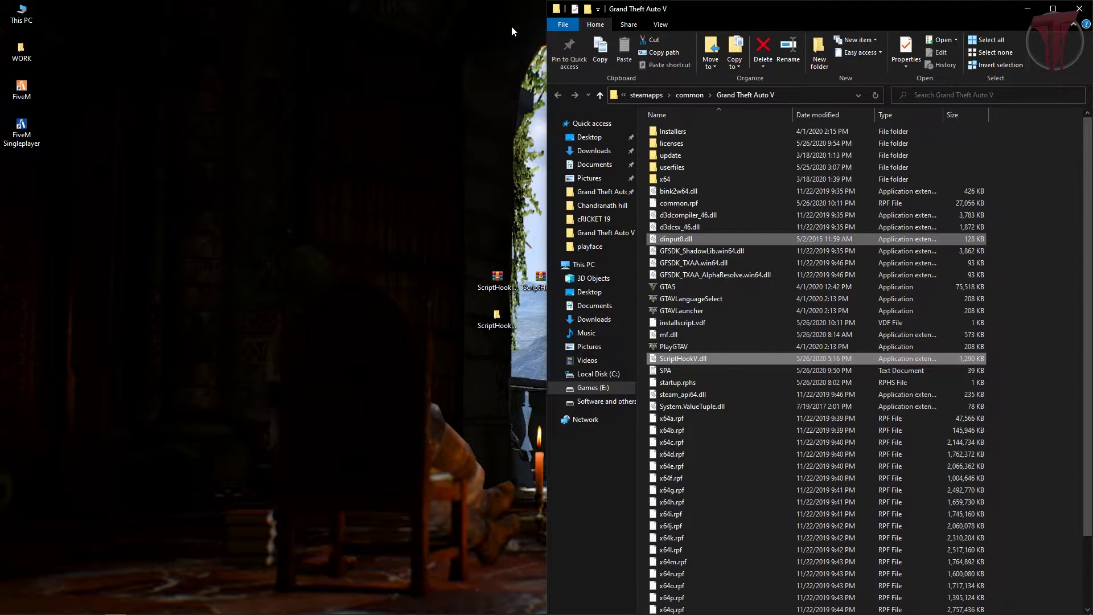
- Extract the ScriptHookVDotNet archive to a ScriptHookVDotNet folder beside the other ScriptHook icons
left_click(539, 279)
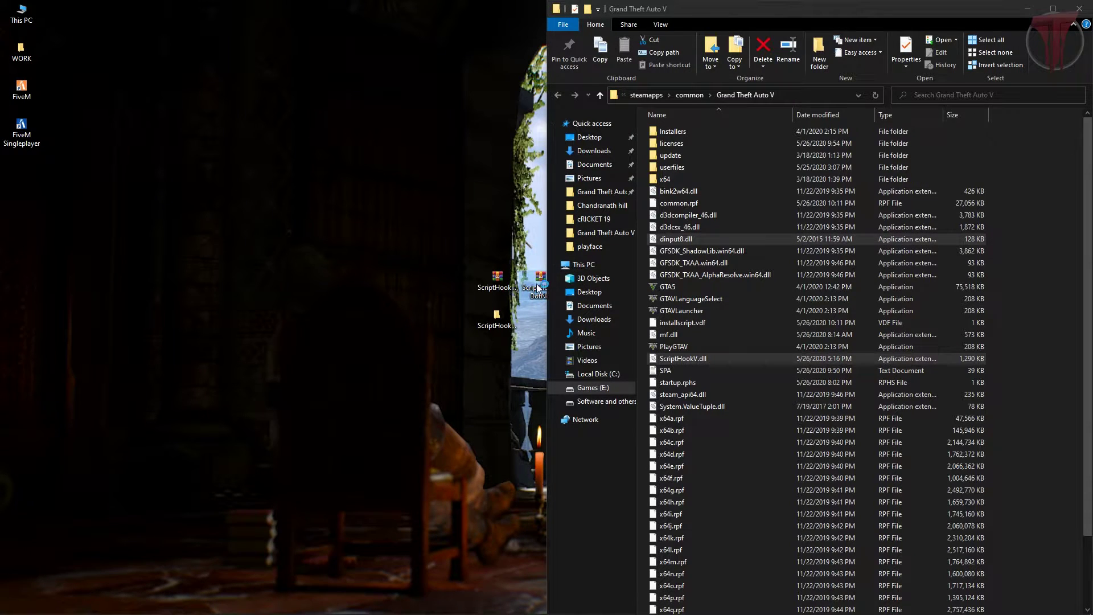
right_click(538, 280)
left_click(582, 340)
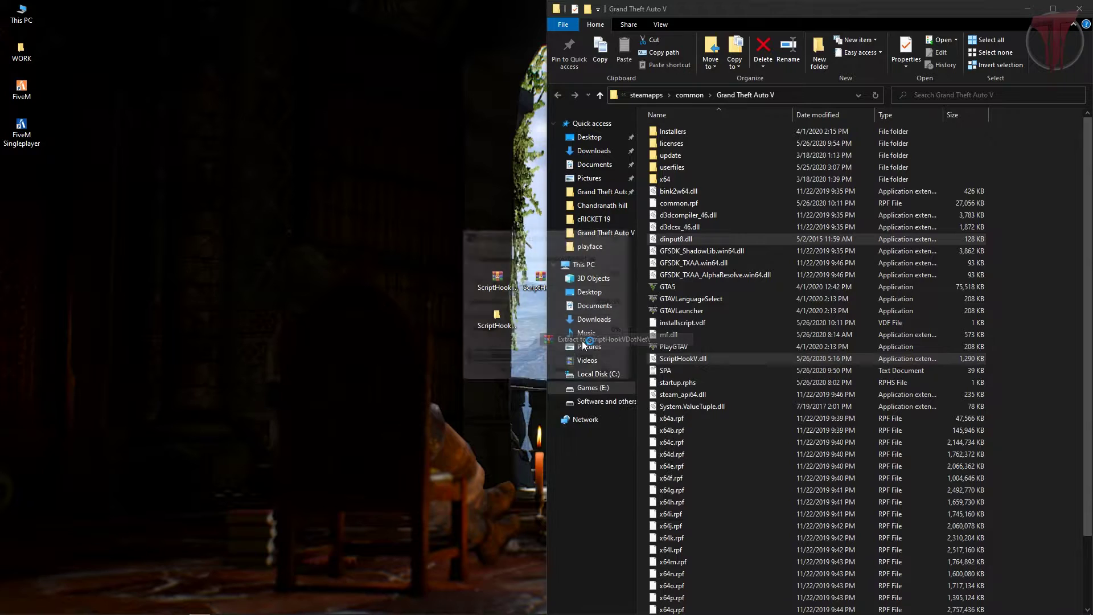
left_click_drag(17, 169, 524, 315)
- Snap the ScriptHookVDotNet folder left and copy its six files into the Grand Theft Auto V folder
double_click(539, 319)
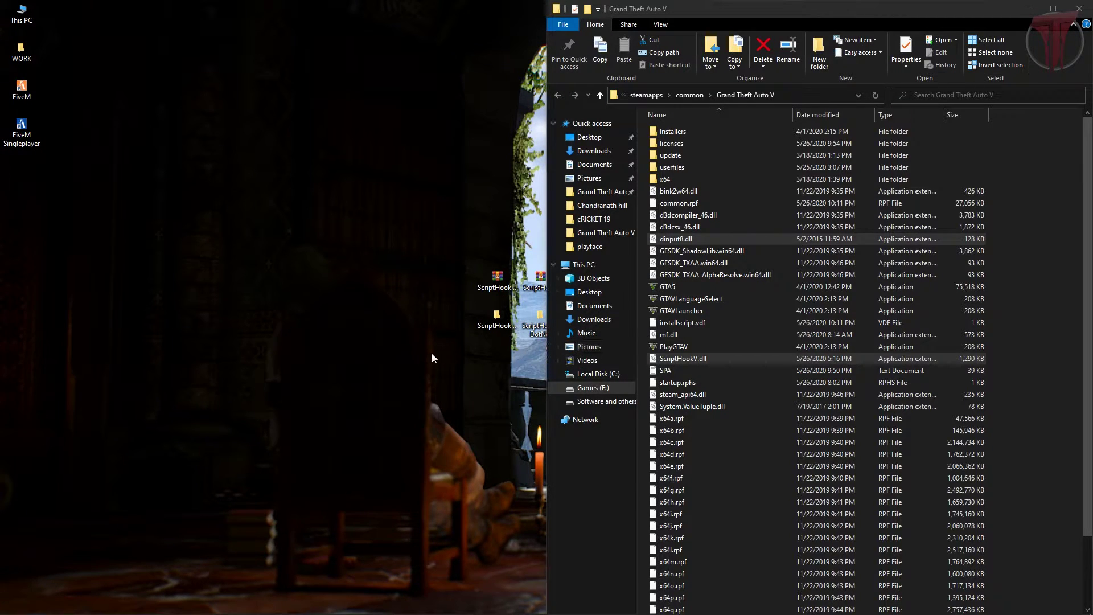
left_click_drag(315, 17, 0, 86)
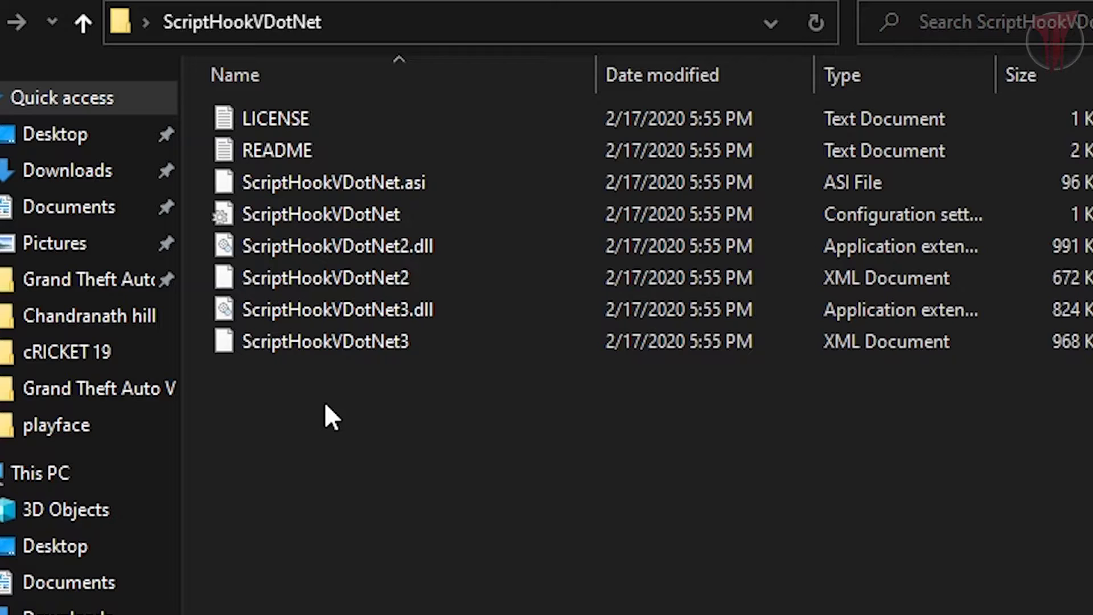
left_click_drag(340, 381, 370, 183)
left_click_drag(395, 240, 914, 288)
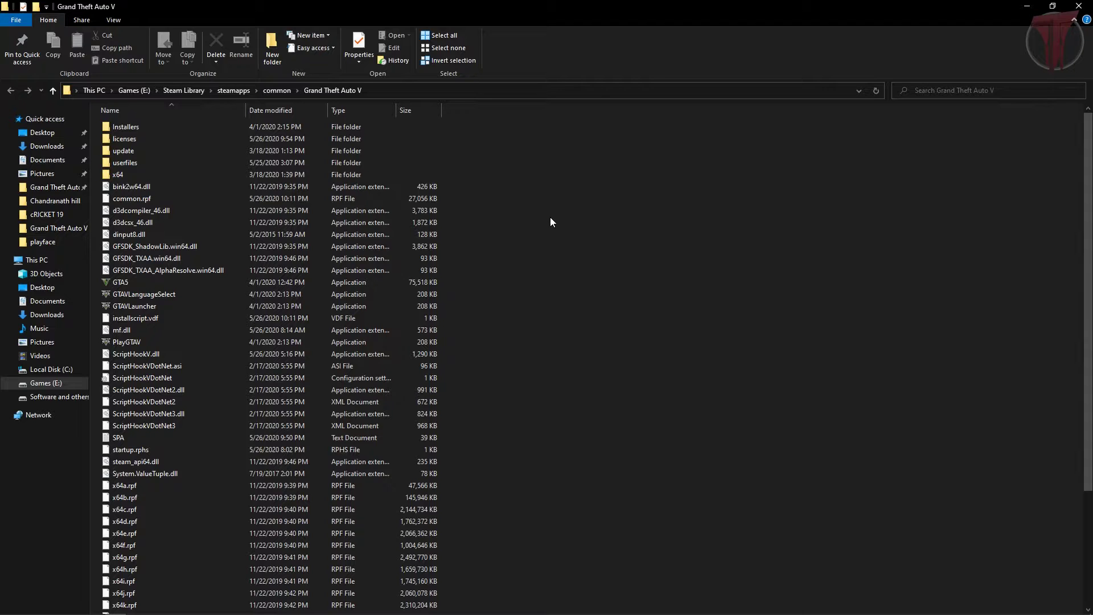
- Create a new folder named 'Scripts' inside the Grand Theft Auto V folder
right_click(550, 216)
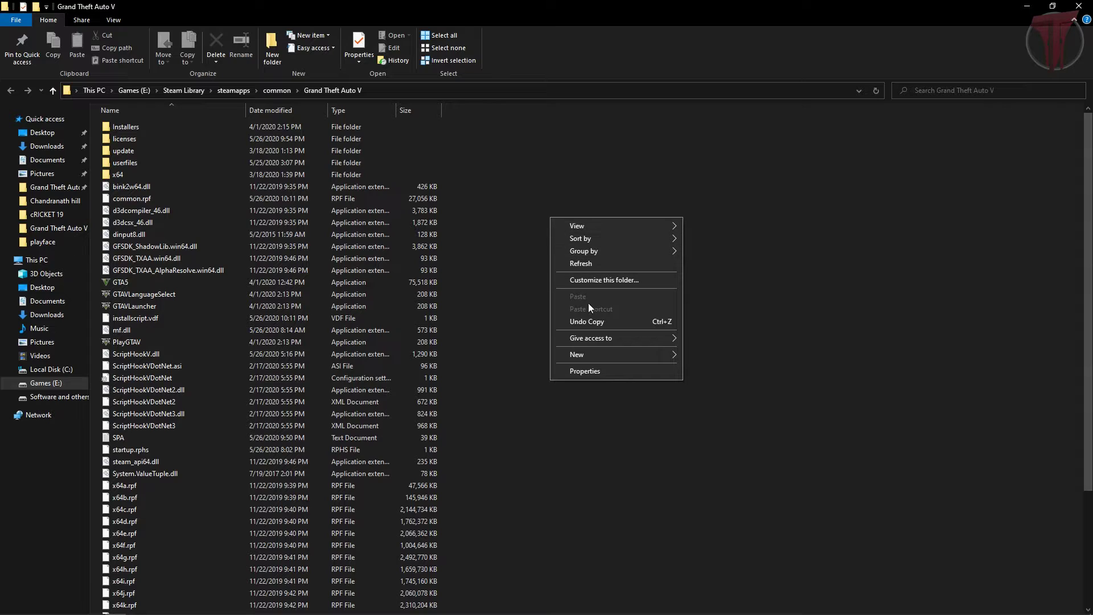
mouse_move(587, 353)
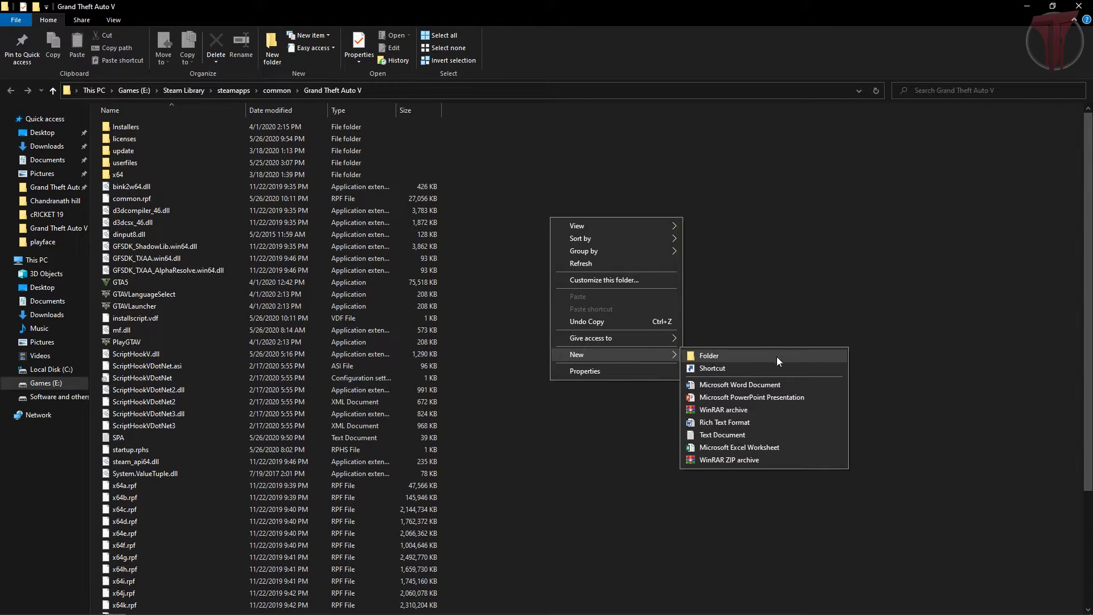
left_click(755, 353)
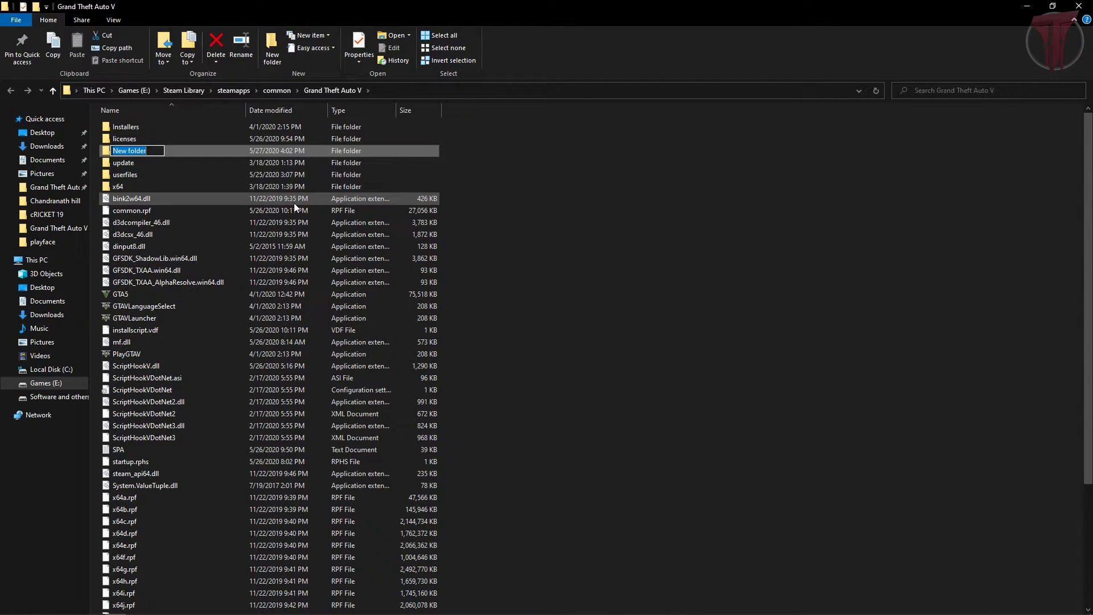
type("Scripts")
key("Return")
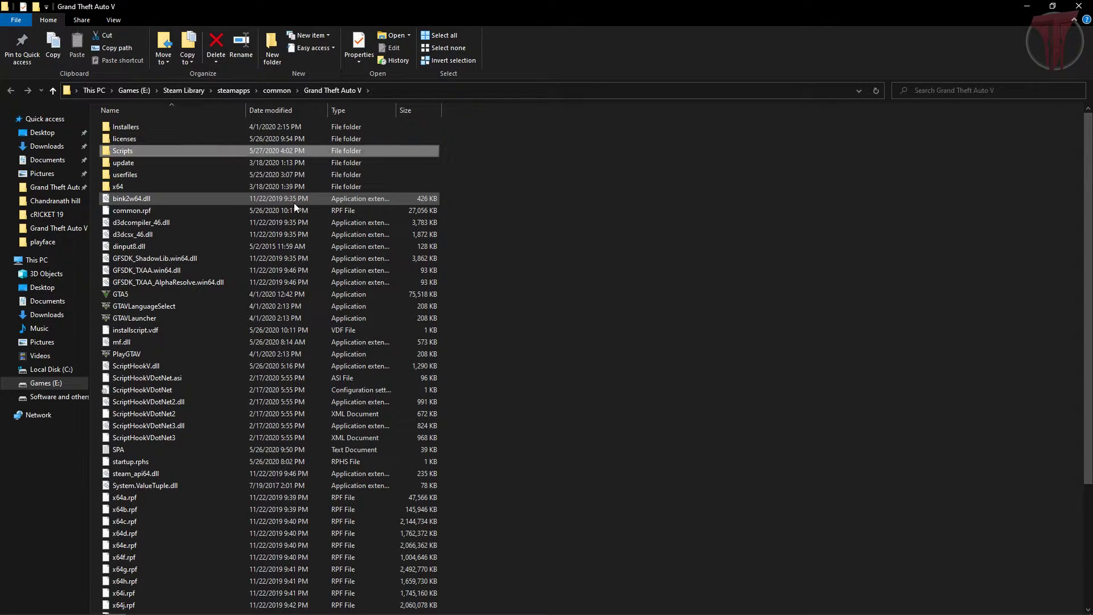
left_click(416, 188)
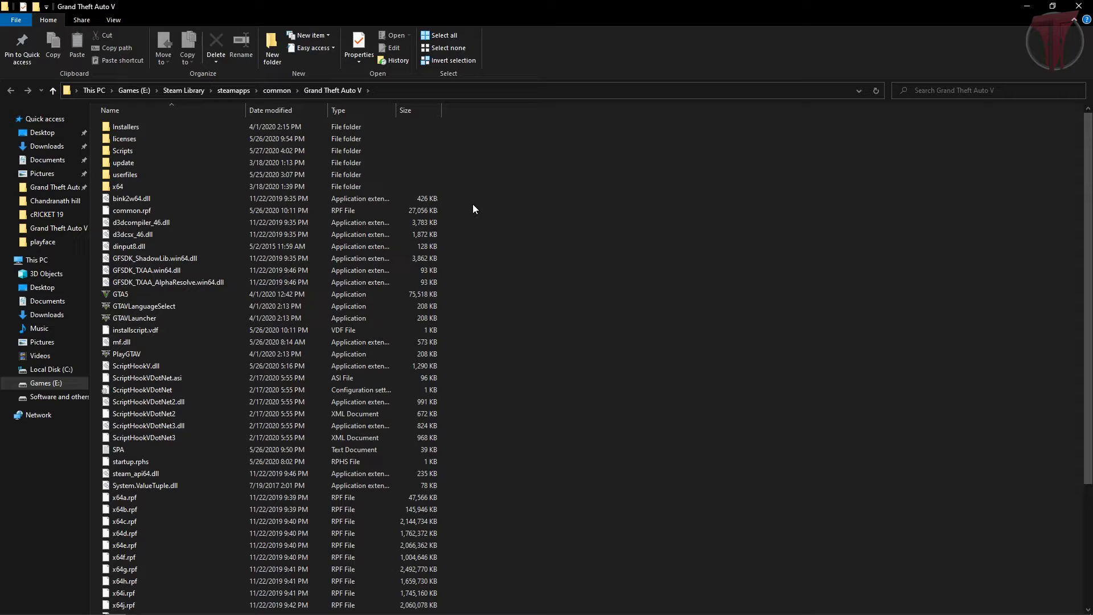
- Restore the window down and open the MenyooSP folder on the desktop
key("super+Down")
left_click(489, 165)
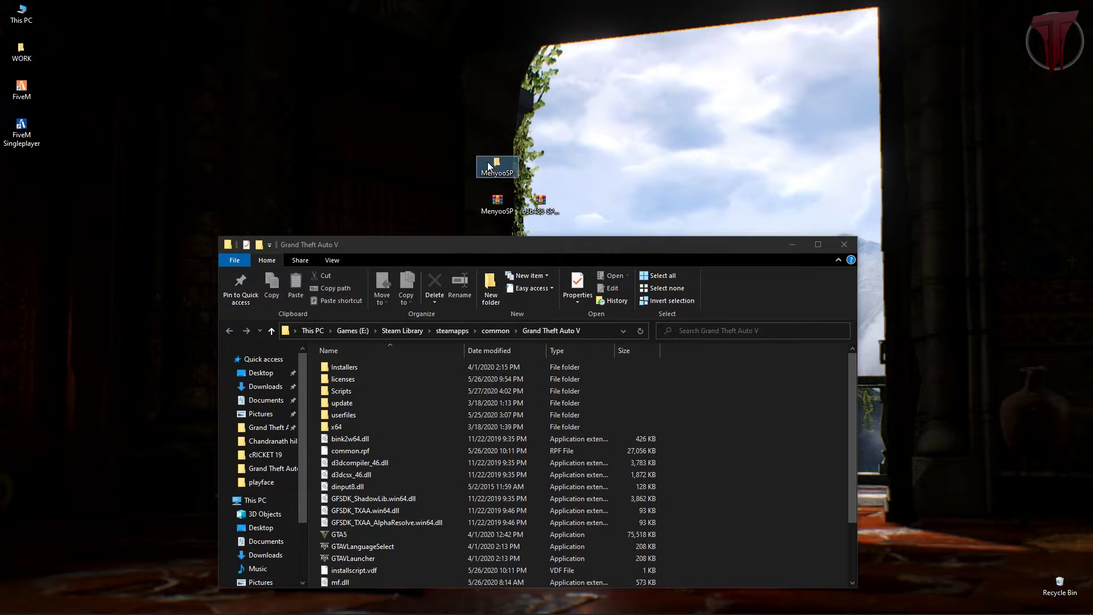
double_click(487, 161)
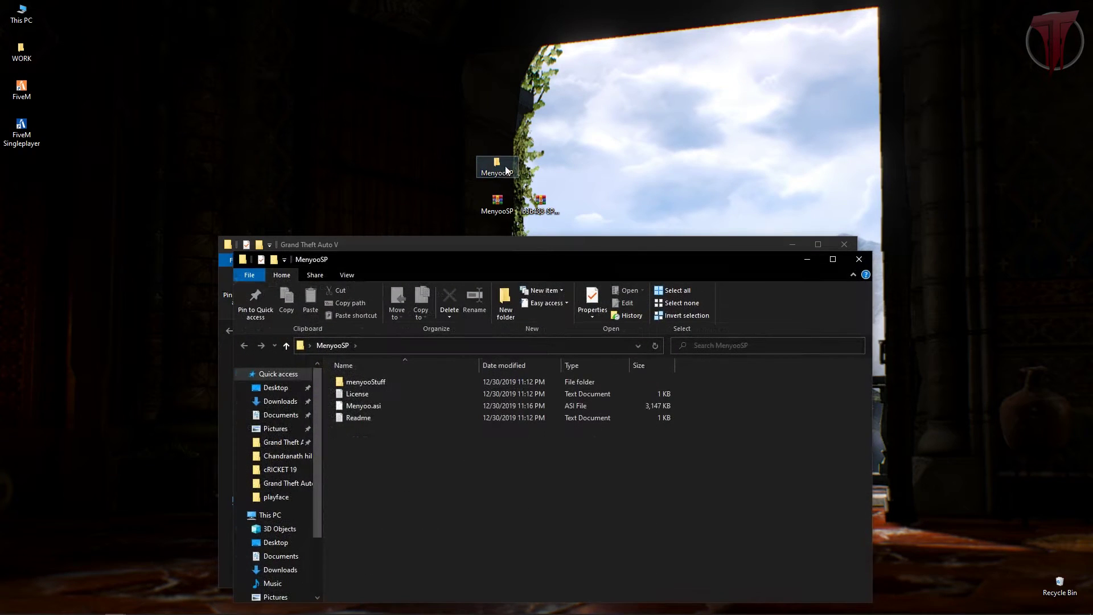
- Copy Menyoo.asi and the menyooStuff folder into the Grand Theft Auto V folder
left_click(376, 405)
left_click(368, 382, "ctrl")
left_click_drag(374, 258, 652, 98)
left_click_drag(649, 222, 681, 466)
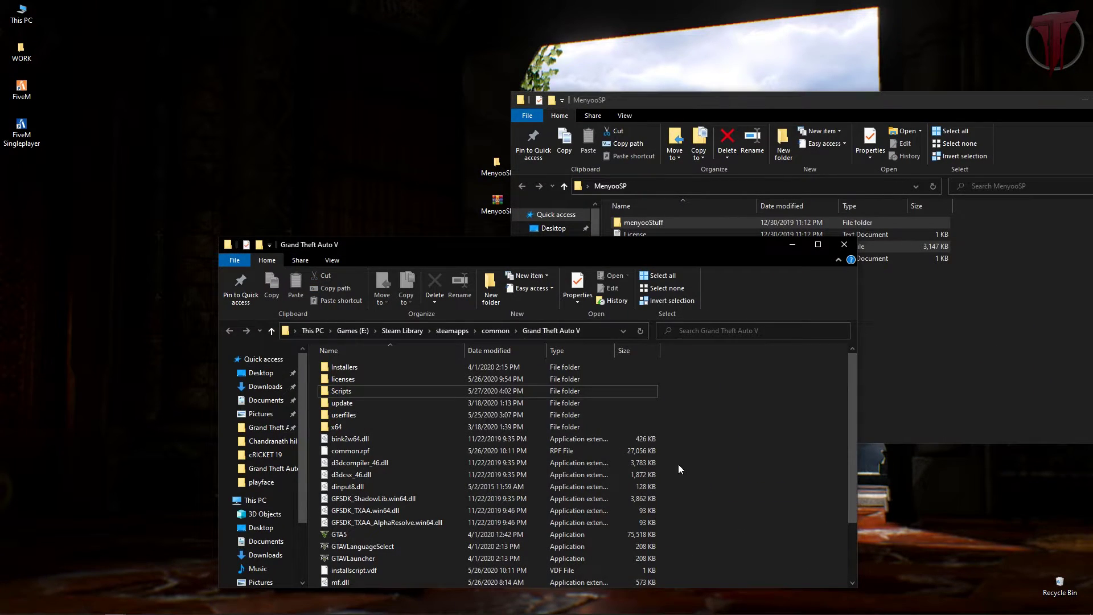
- Close the MenyooSP window and extract the b3b488-SPB archive to a b3b488-SPB_1.8.11 folder
left_click(1068, 185)
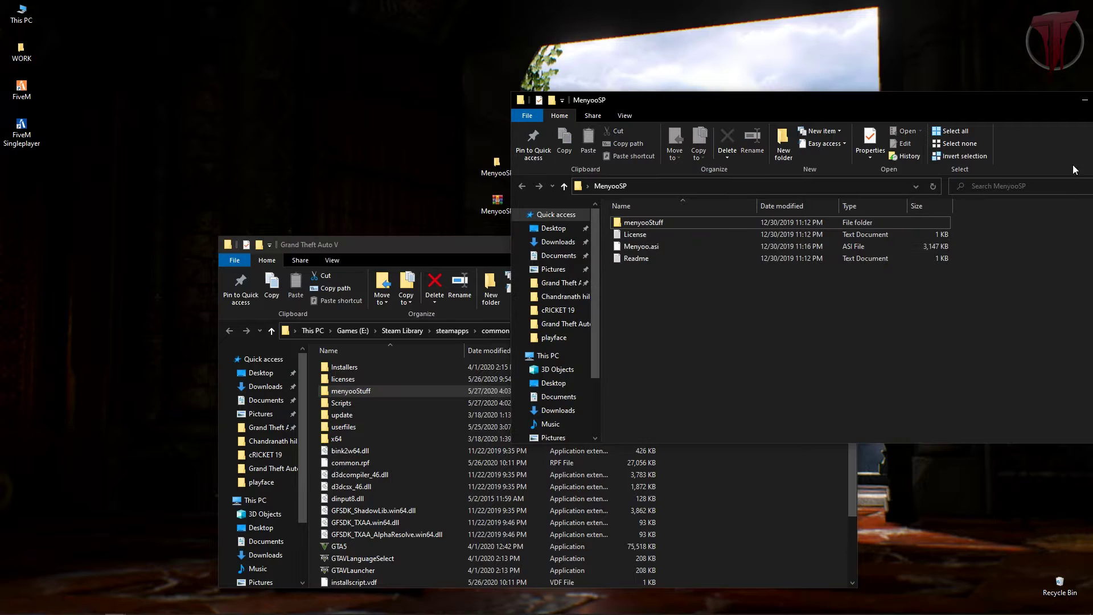
left_click_drag(1036, 108, 830, 127)
left_click(947, 126)
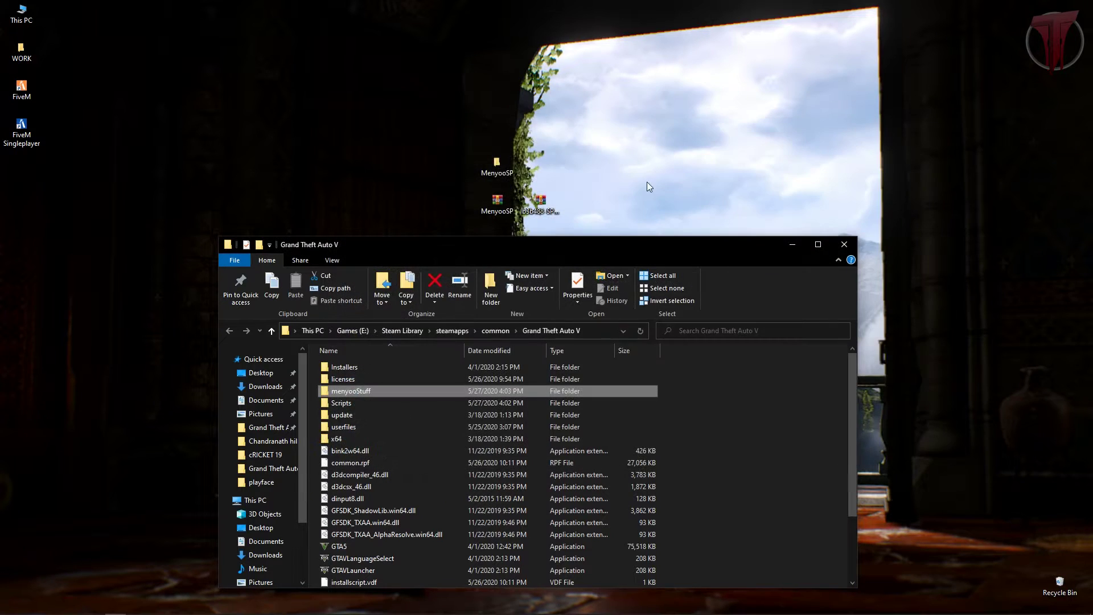
right_click(539, 199)
left_click(576, 253)
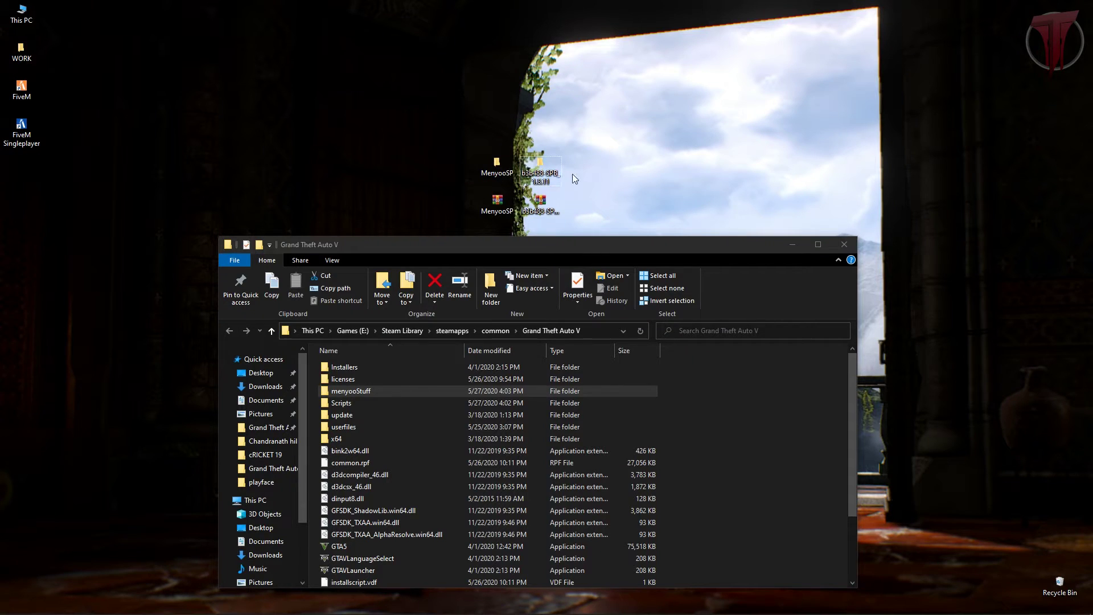
- Copy all six files from b3b488-SPB_1.8.11 > Install > scripts into the game's Scripts folder
double_click(545, 176)
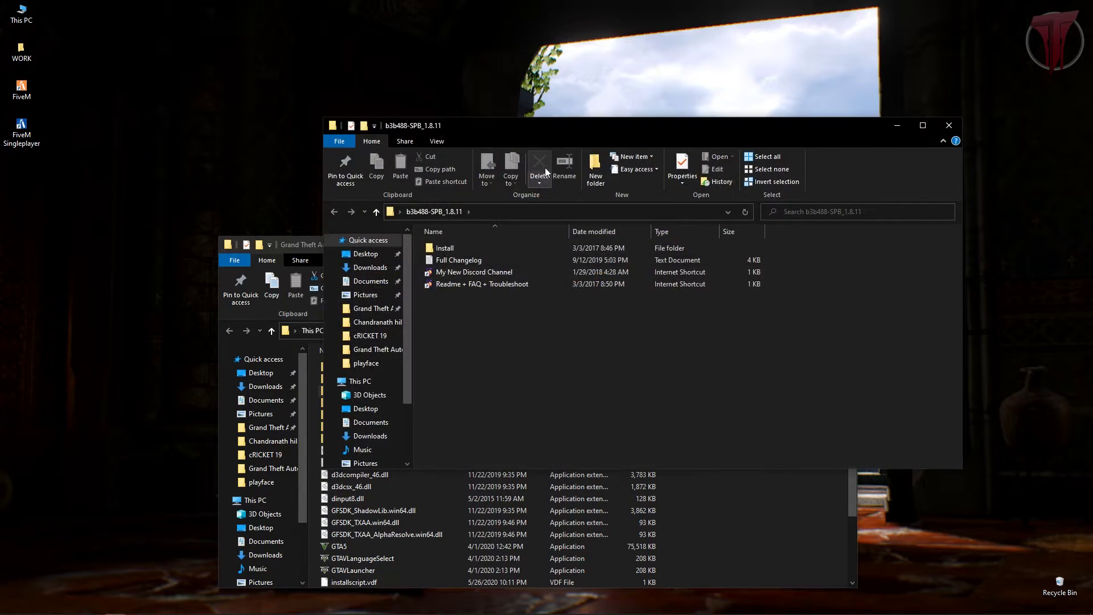
double_click(459, 247)
double_click(445, 248)
left_click_drag(495, 125, 741, 118)
left_click_drag(756, 375, 364, 404)
- Verify the copied files in Scripts, then close the scripts and Grand Theft Auto V windows
double_click(364, 404)
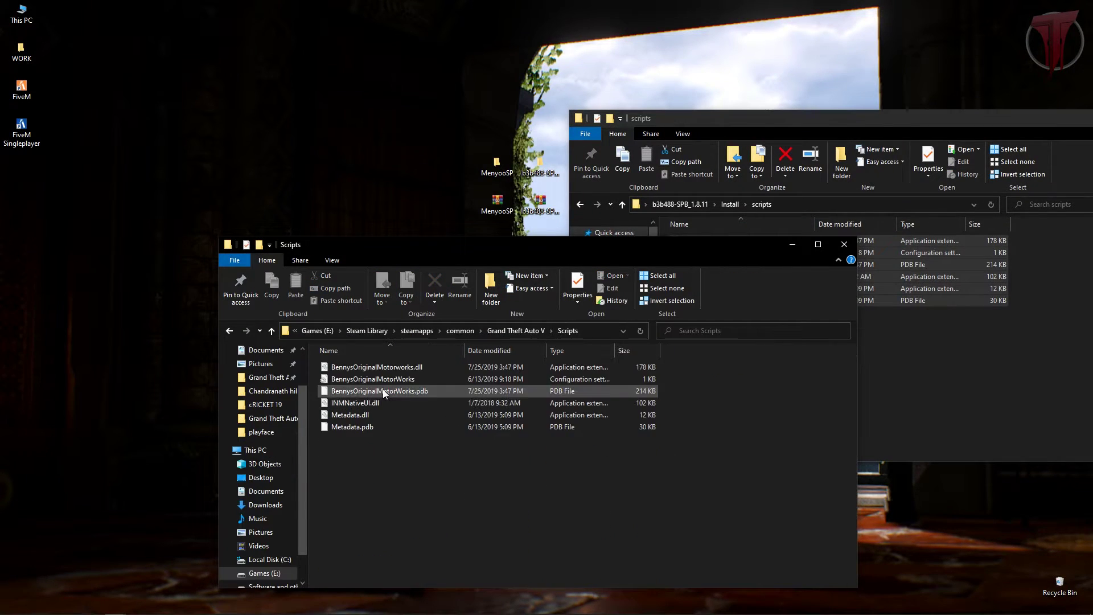
left_click(229, 330)
left_click(1054, 323)
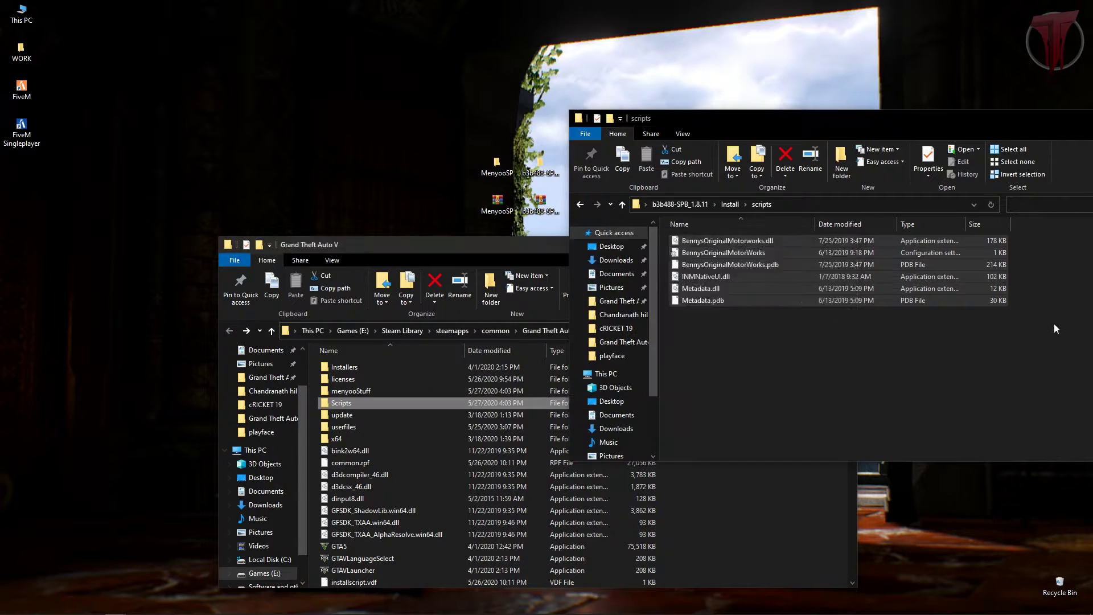
left_click_drag(971, 116, 566, 119)
left_click(788, 119)
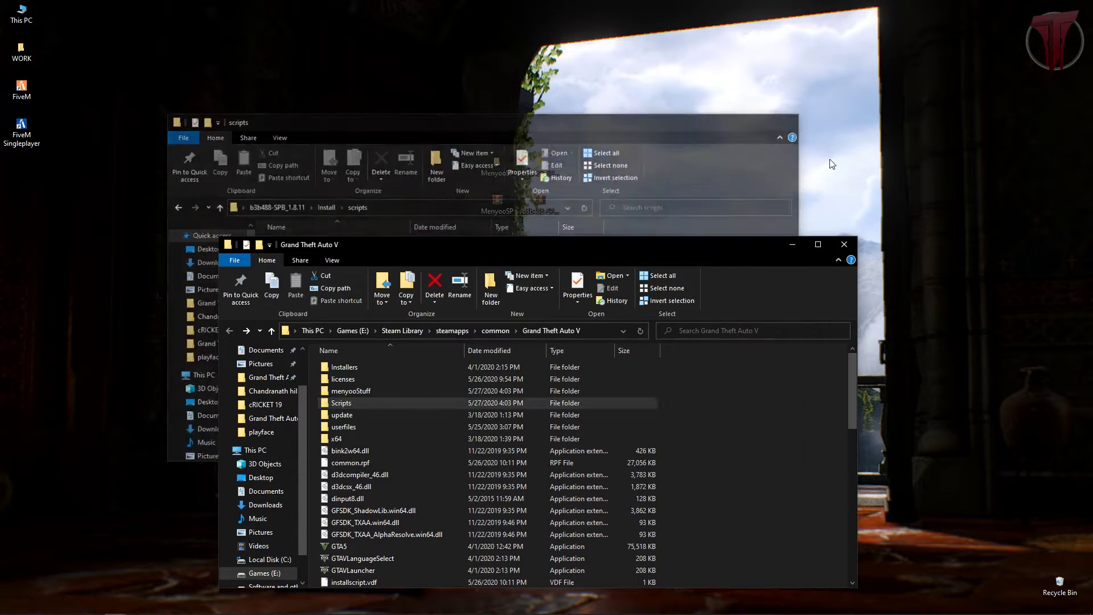
left_click(844, 244)
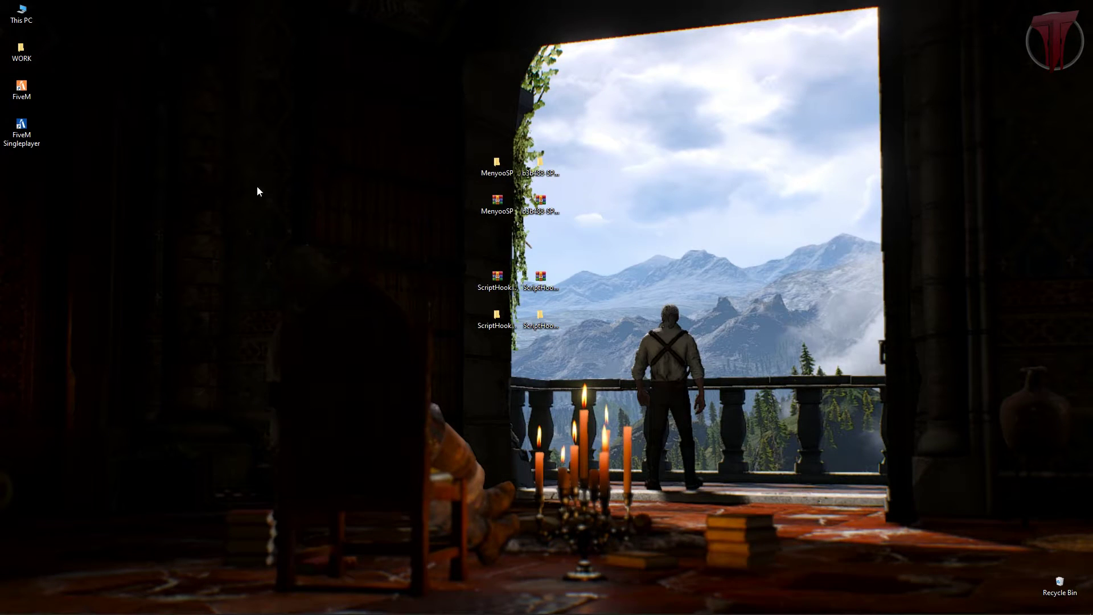
- Launch Grand Theft Auto V from the Start menu and open Task Manager over its loading screen
left_click(10, 605)
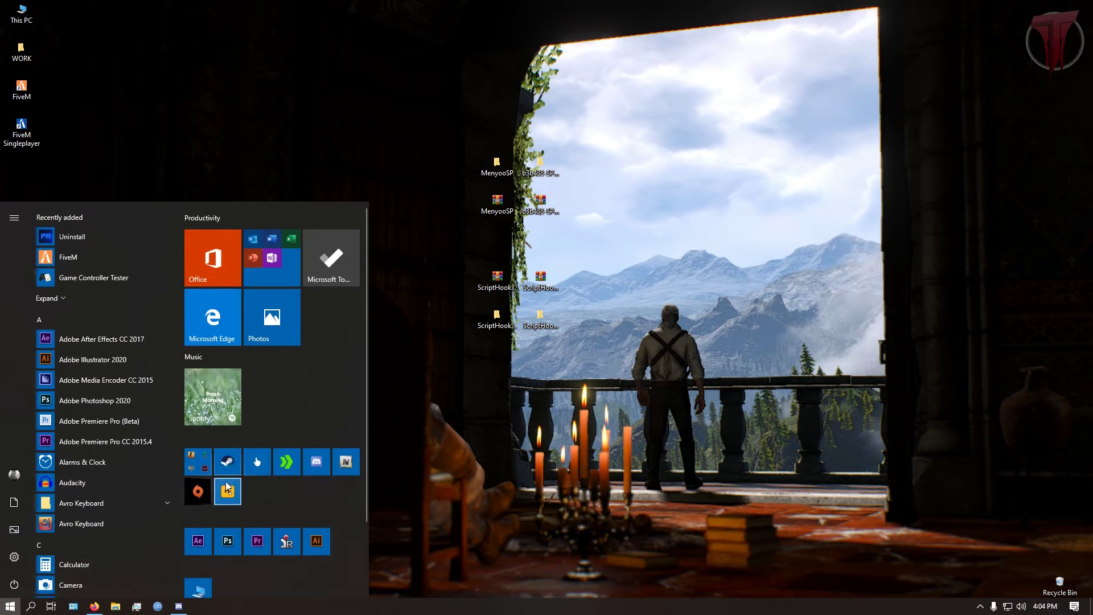
left_click(228, 478)
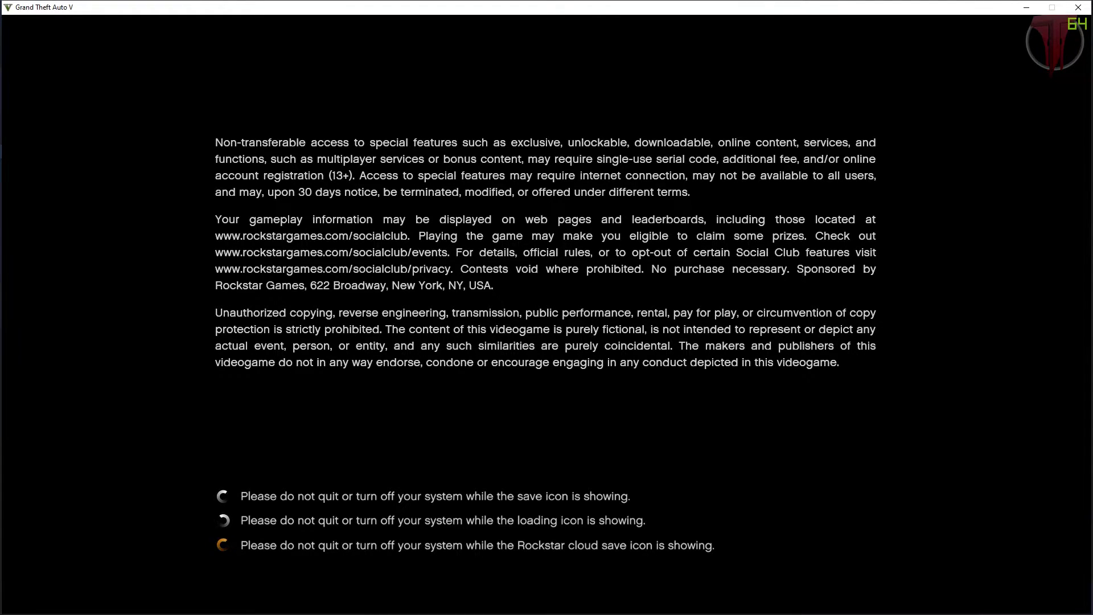
key("super")
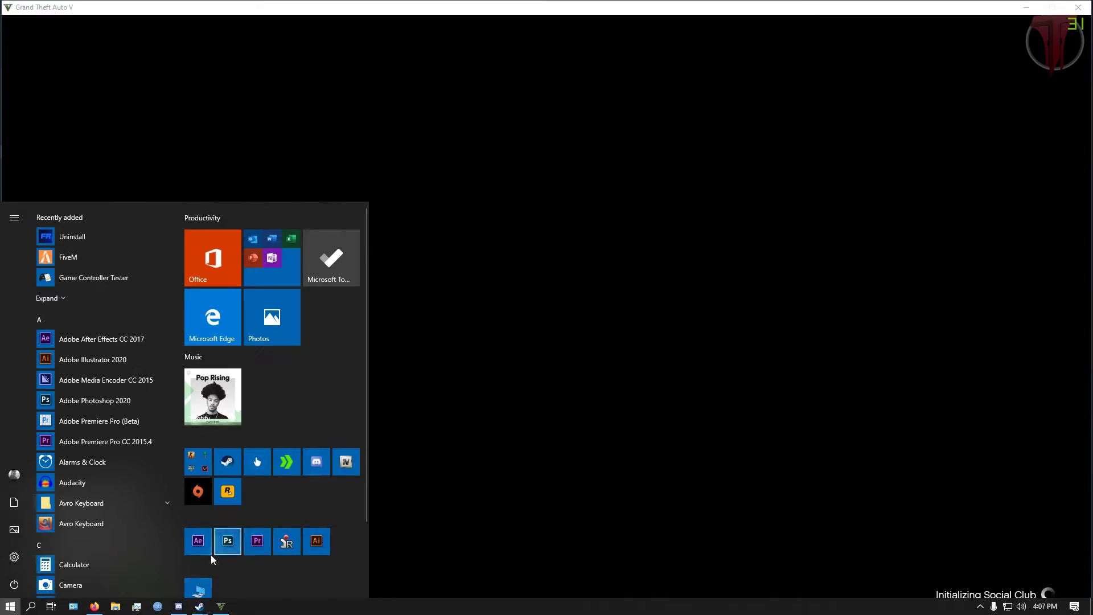
key("super")
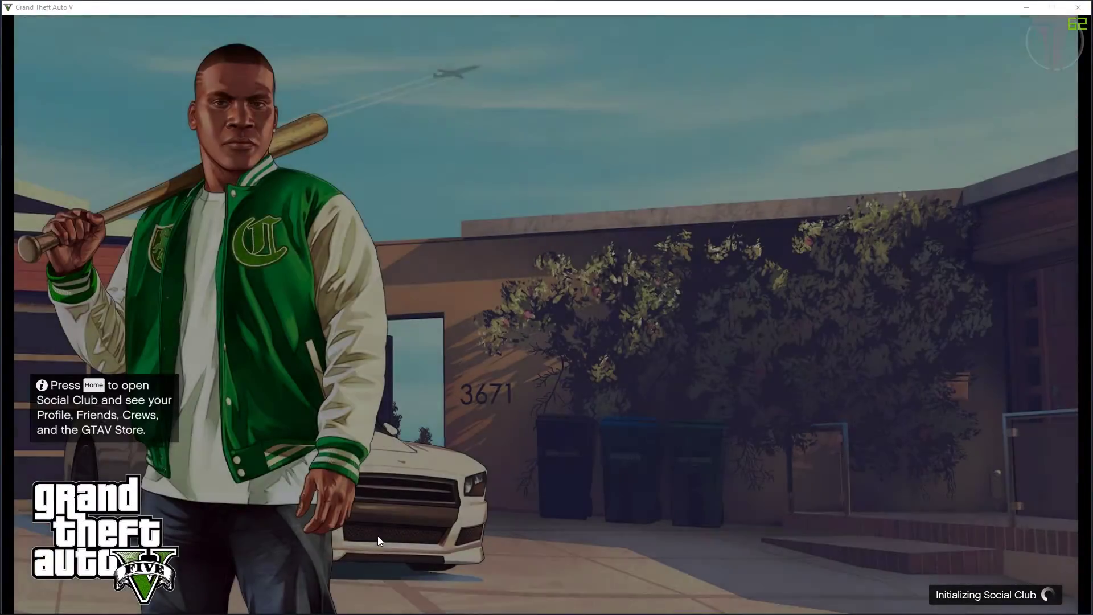
key("ctrl+shift+Escape")
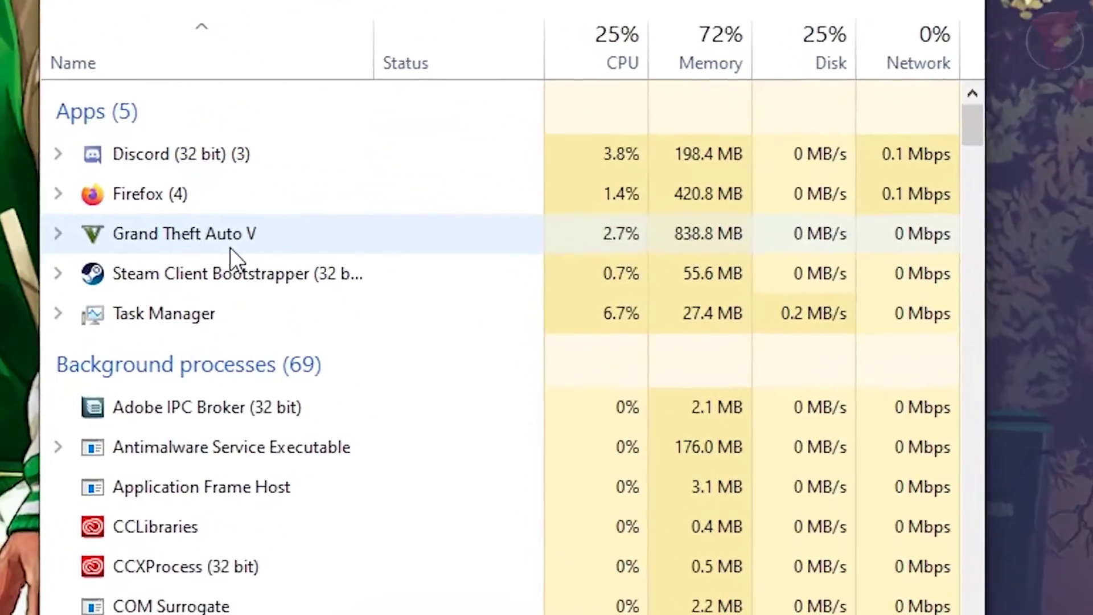
- Set the GTA5.exe process to Realtime priority in Task Manager's Details list, then close Task Manager
right_click(229, 247)
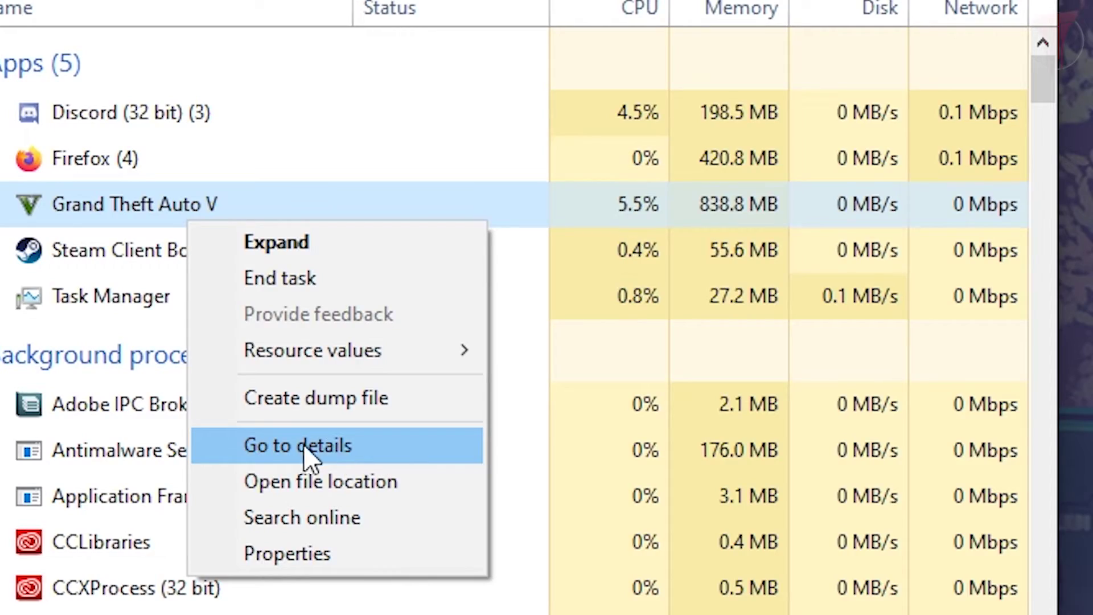
left_click(336, 453)
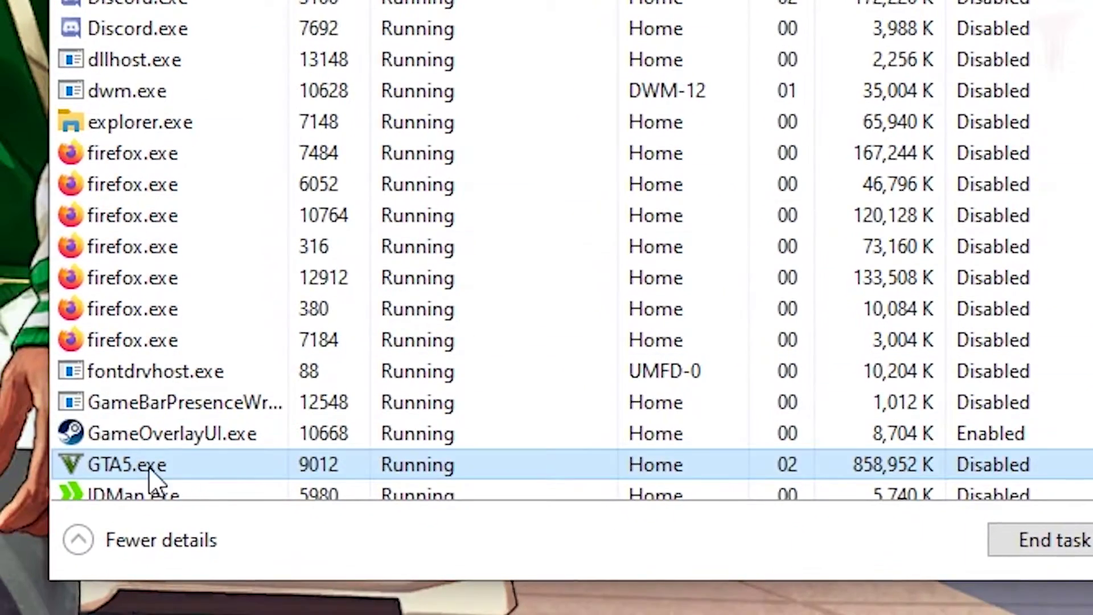
right_click(268, 464)
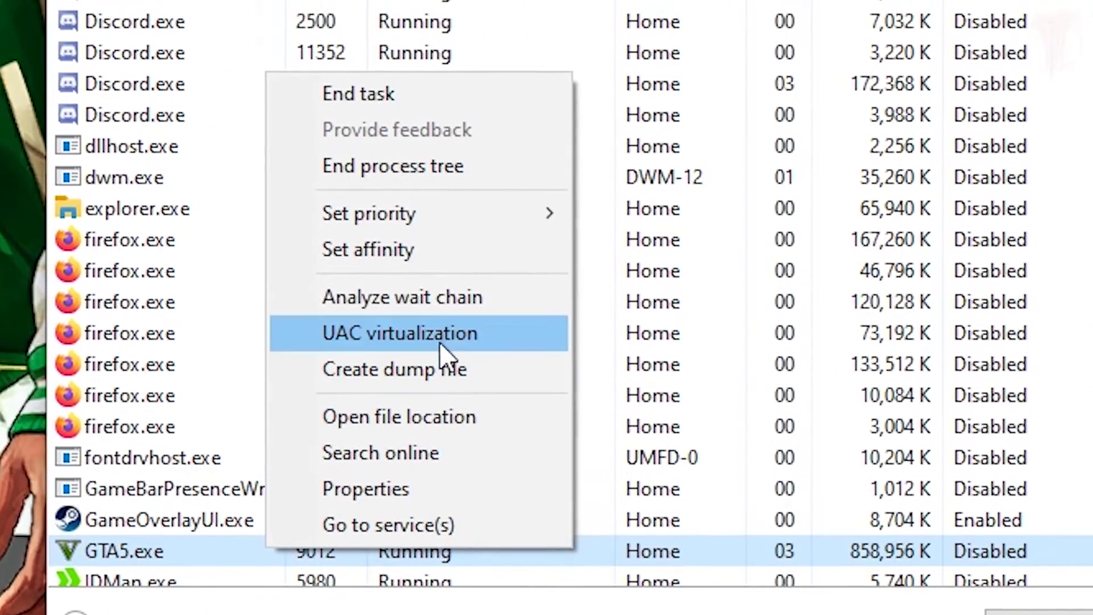
mouse_move(327, 222)
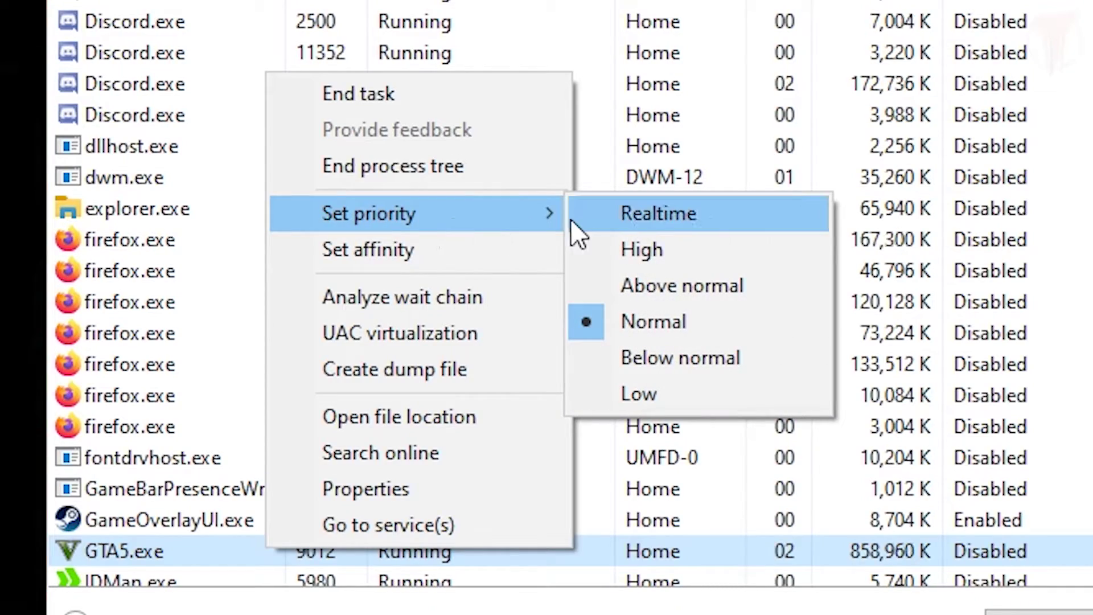
left_click(680, 216)
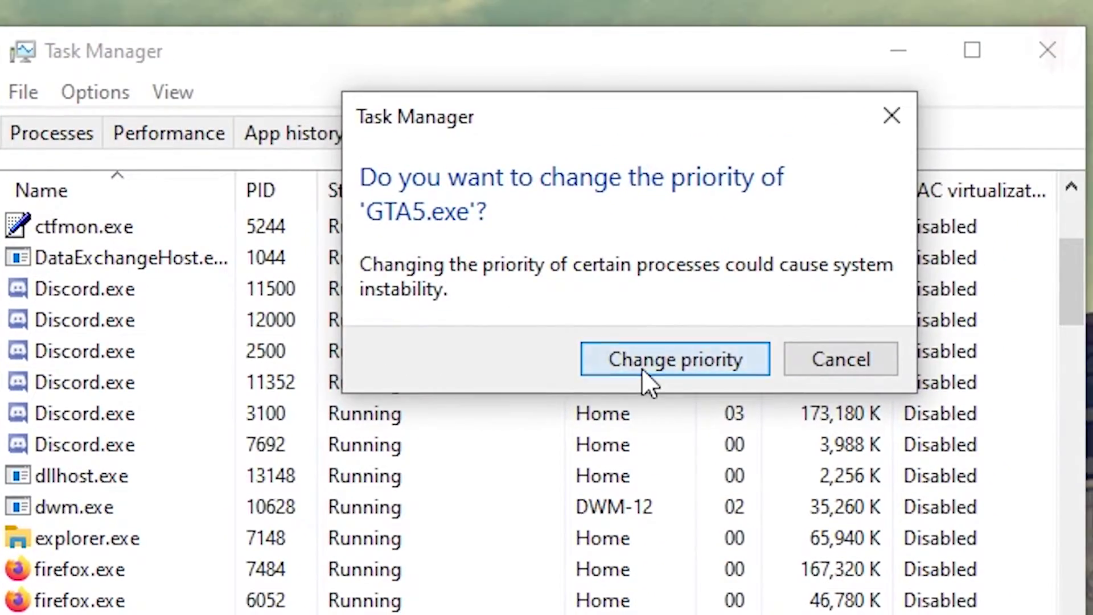
left_click(642, 368)
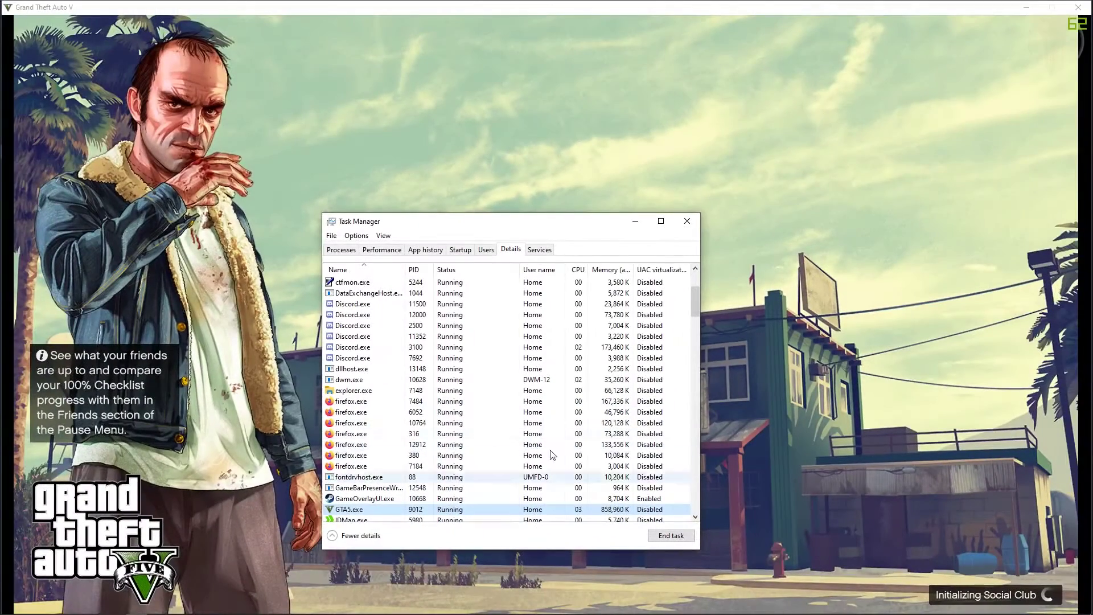
left_click(682, 225)
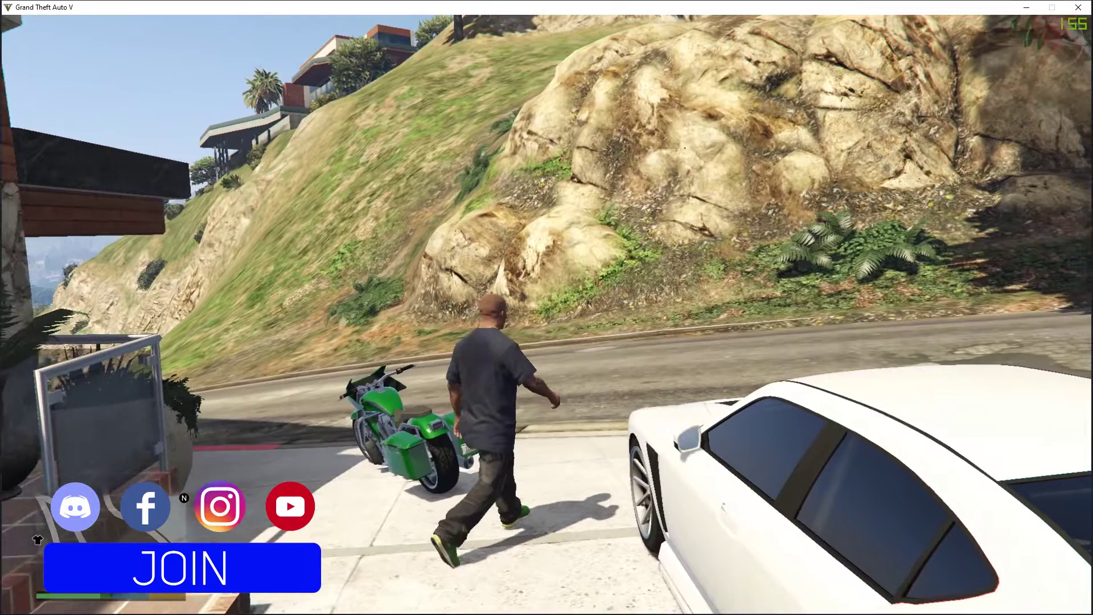
- Open the Menyoo trainer with F8, browse Player Options, and return to the main menu
key("F8")
key("Down")
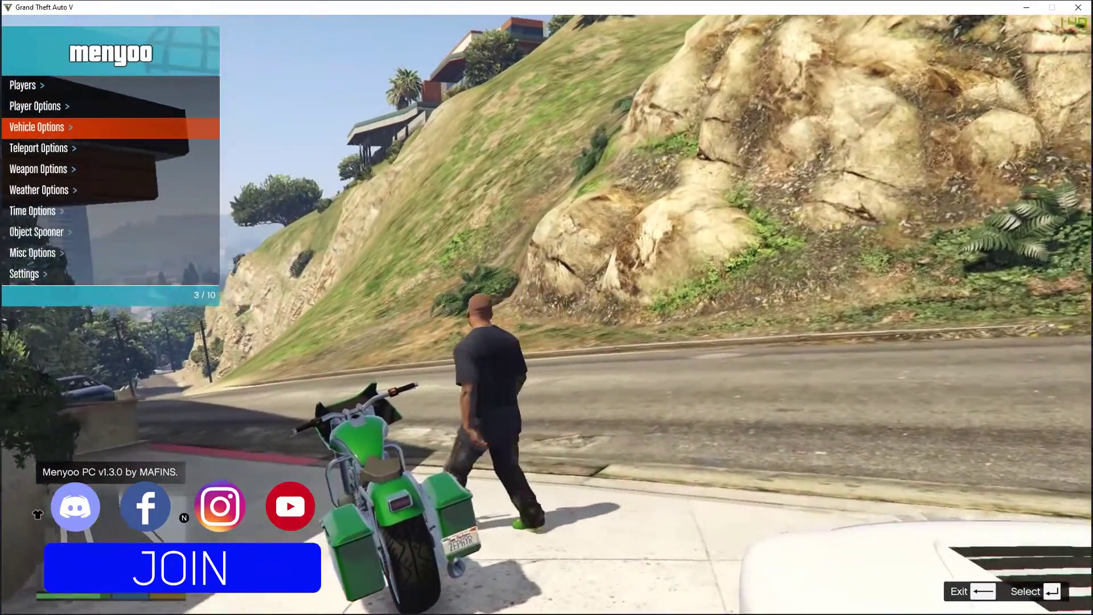
key("Up")
key("Return")
key("Down")
key("Down")
key("BackSpace")
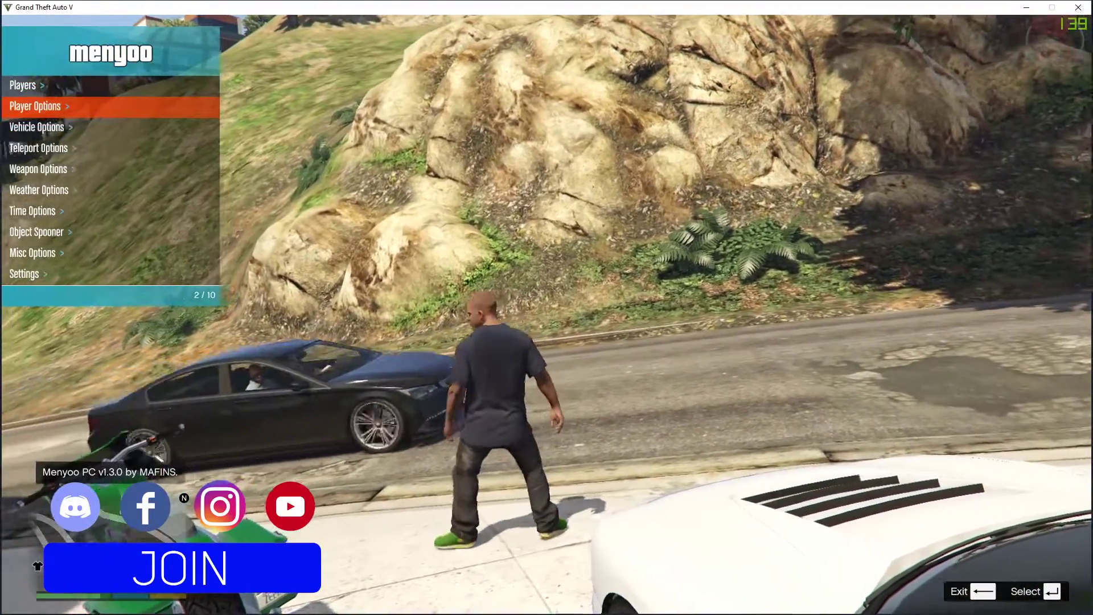
- Spawn a Pfister 811 from Menyoo's Vehicle Options > Vehicle Spawner > Super category
key("Down")
key("Return")
key("Down")
key("Down")
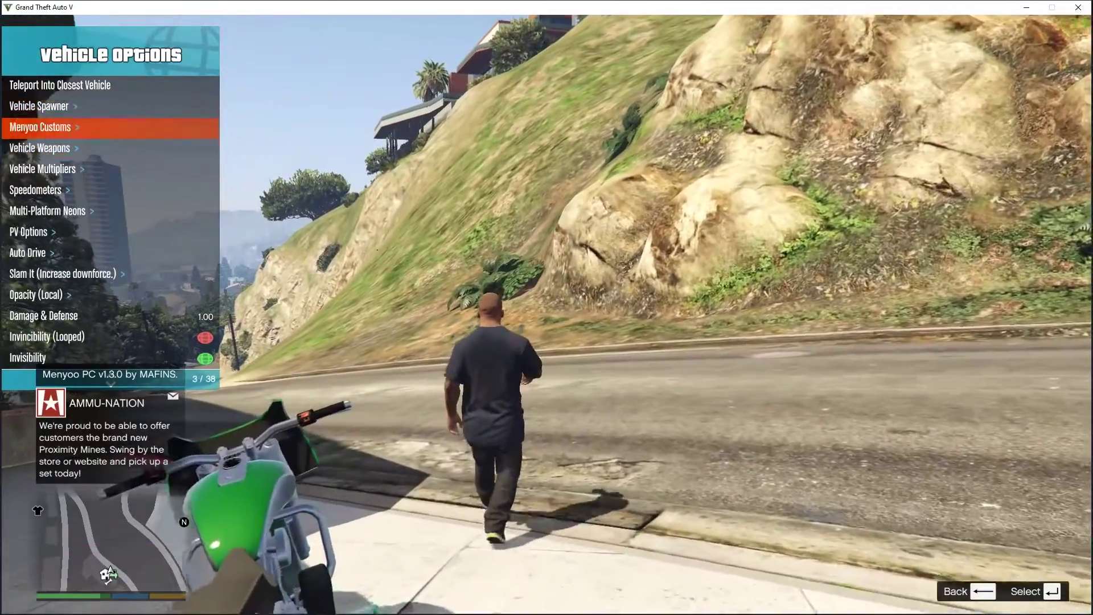
key("Up")
key("Return")
key("Down")
key("Down")
key("Down")
key("Down")
key("Down")
key("Return")
key("Return")
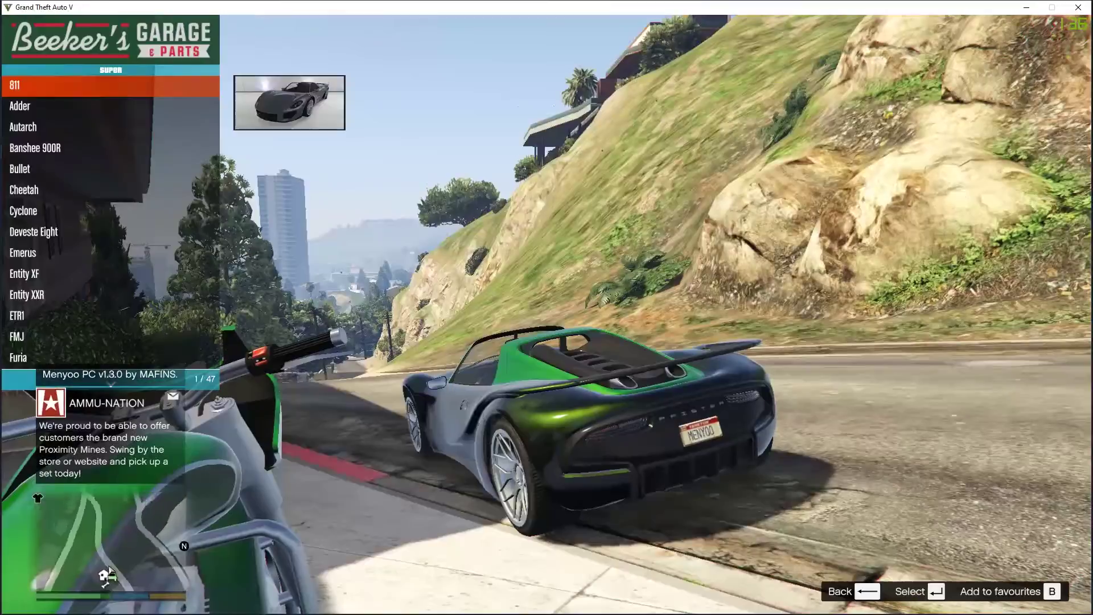
key("BackSpace")
key("BackSpace")
key("BackSpace")
key("BackSpace")
- Drive the 811 briefly, toggle the free camera with F9, and bring up the pause-menu map
key("w")
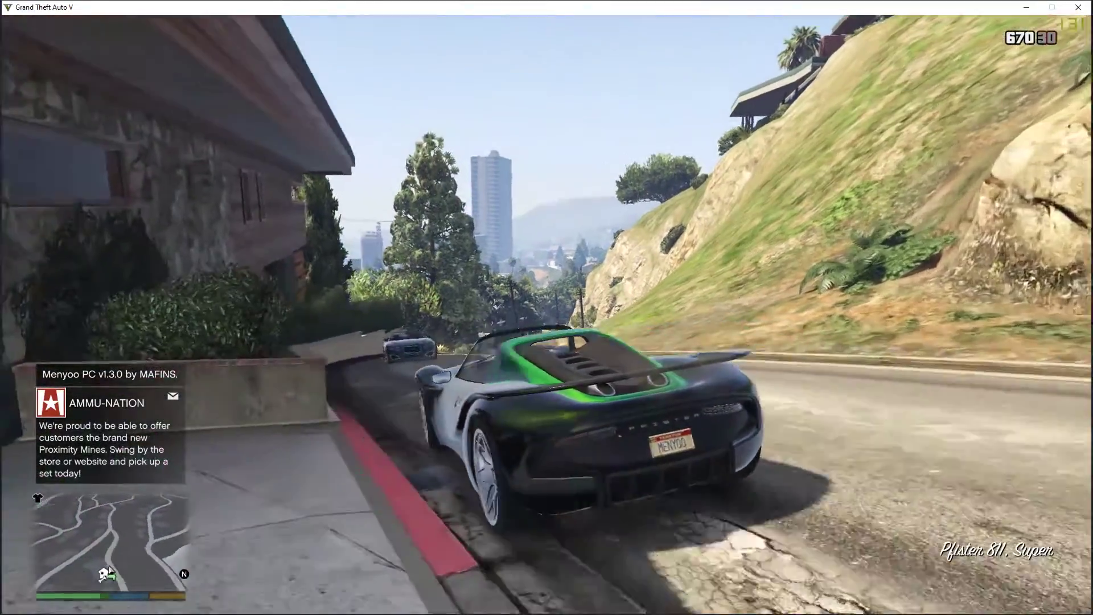
key("F9")
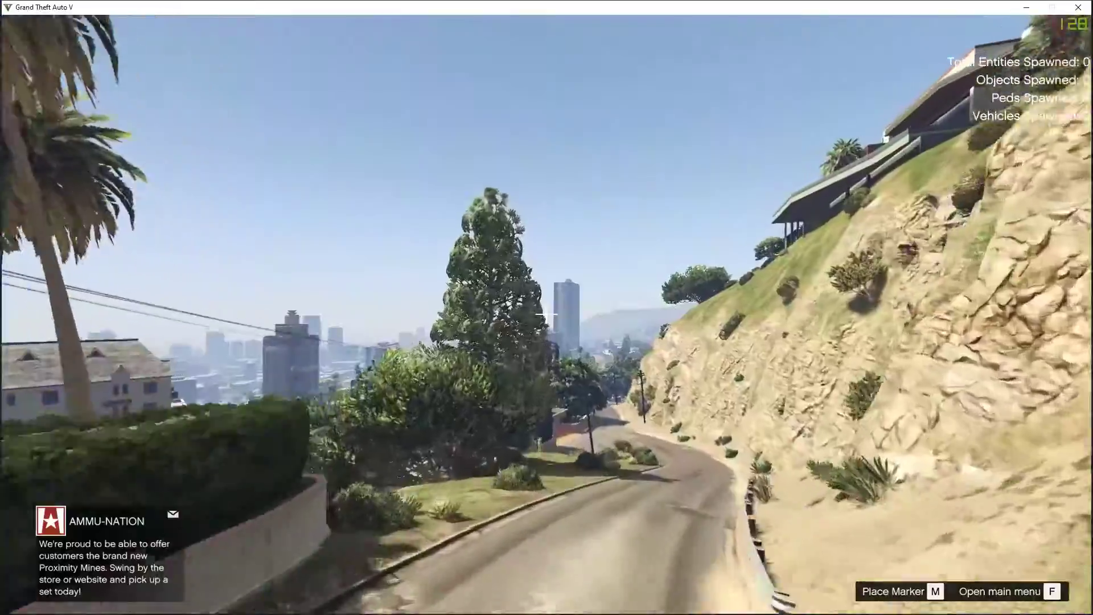
key("F9")
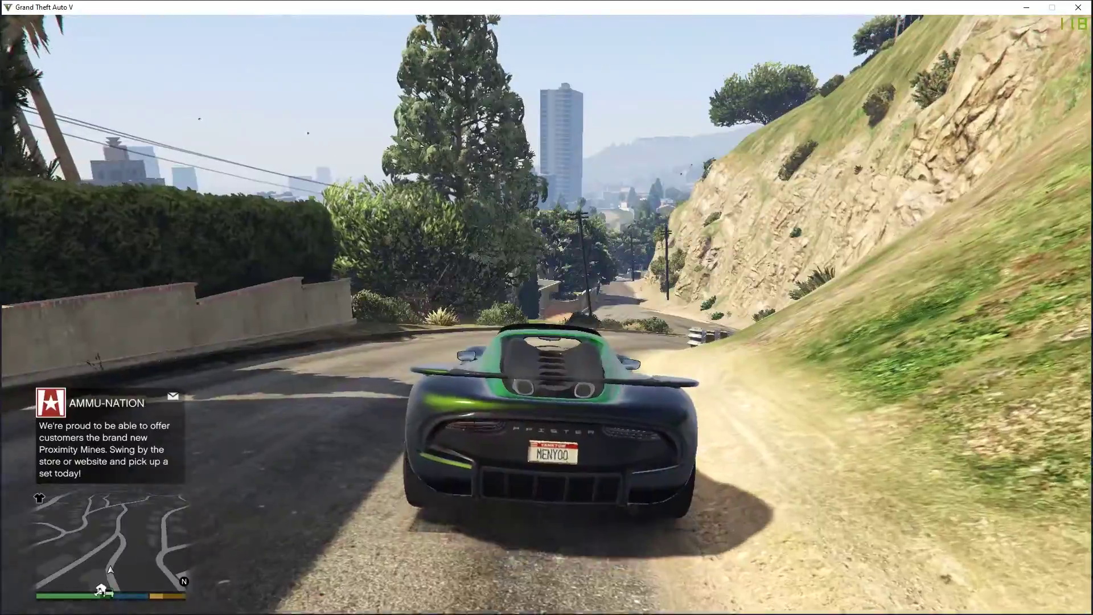
key("Escape")
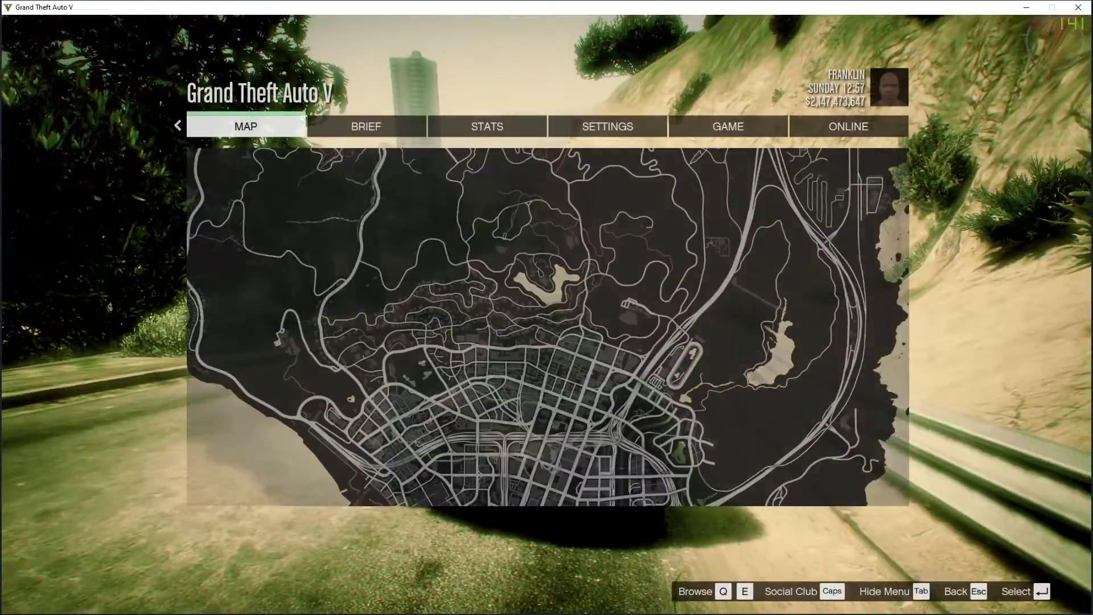
- Zoom the full-screen map to Benny's Original Motorworks and set a waypoint there
left_click(295, 460)
scroll(529, 538, "up", 10)
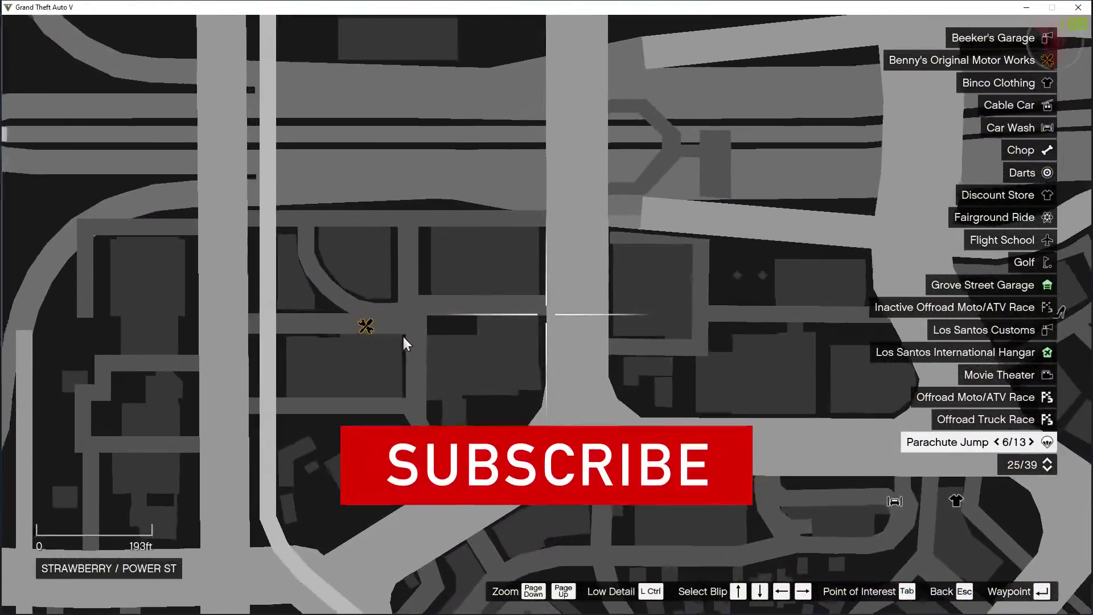
key("Escape")
key("Escape")
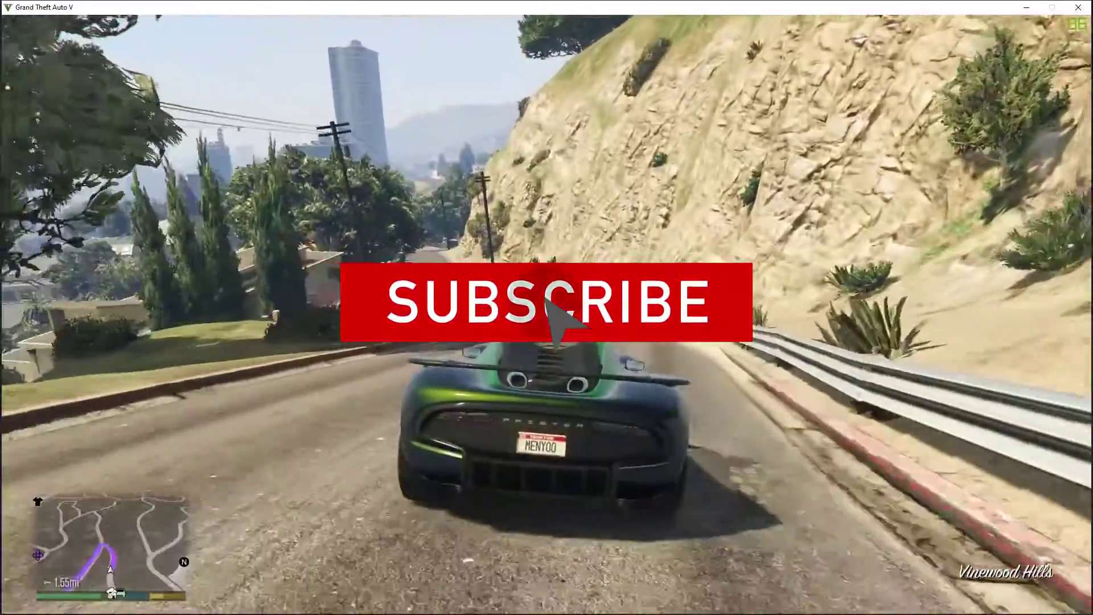
- Teleport the car to the waypoint using Menyoo's Teleport Options
key("F8")
key("Down")
key("Down")
key("Down")
key("Return")
key("Down")
key("Return")
key("F8")
key("Return")
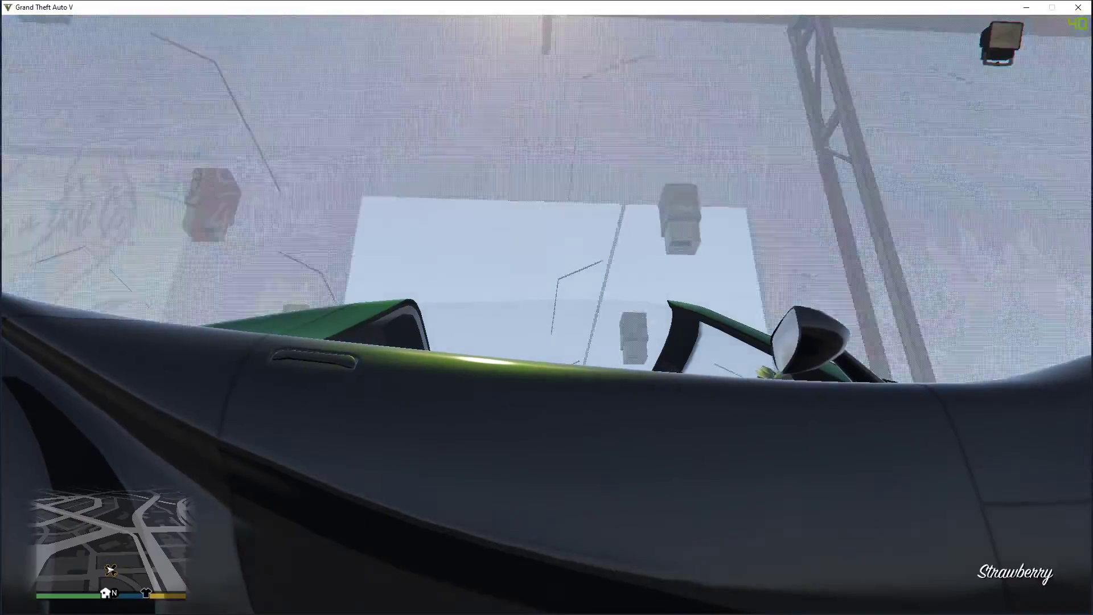
- Drive the Pfister 811 along the street into Benny's workshop
key("w")
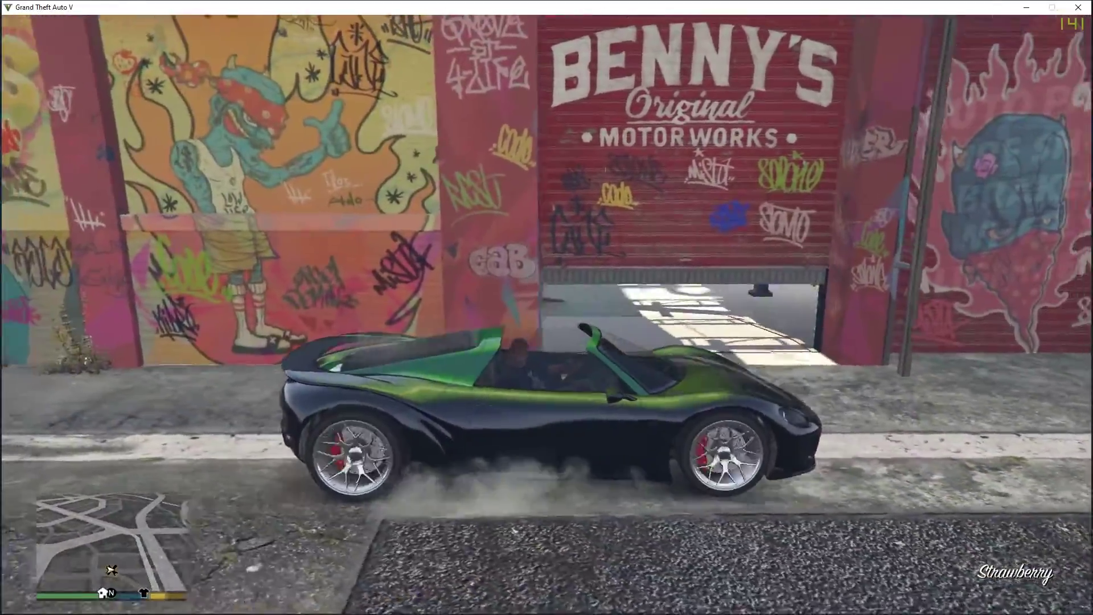
key("w")
key("a")
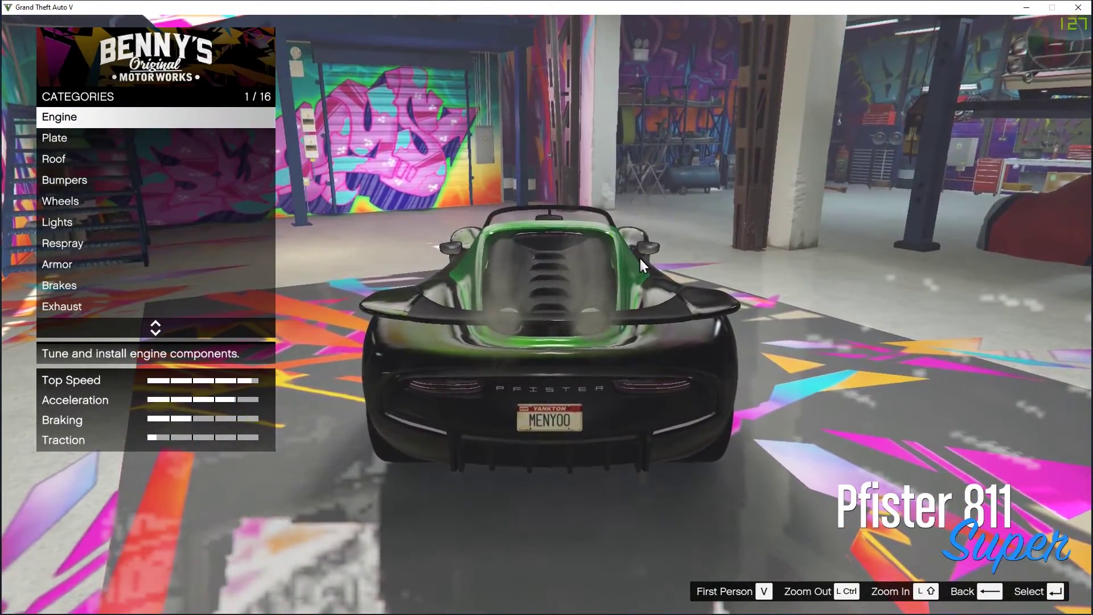
- Browse the upgrade categories, then install the Green window tint from Windows
key("Up")
key("Up")
key("Up")
key("Down")
key("Down")
key("Down")
key("Up")
key("Up")
key("Return")
key("BackSpace")
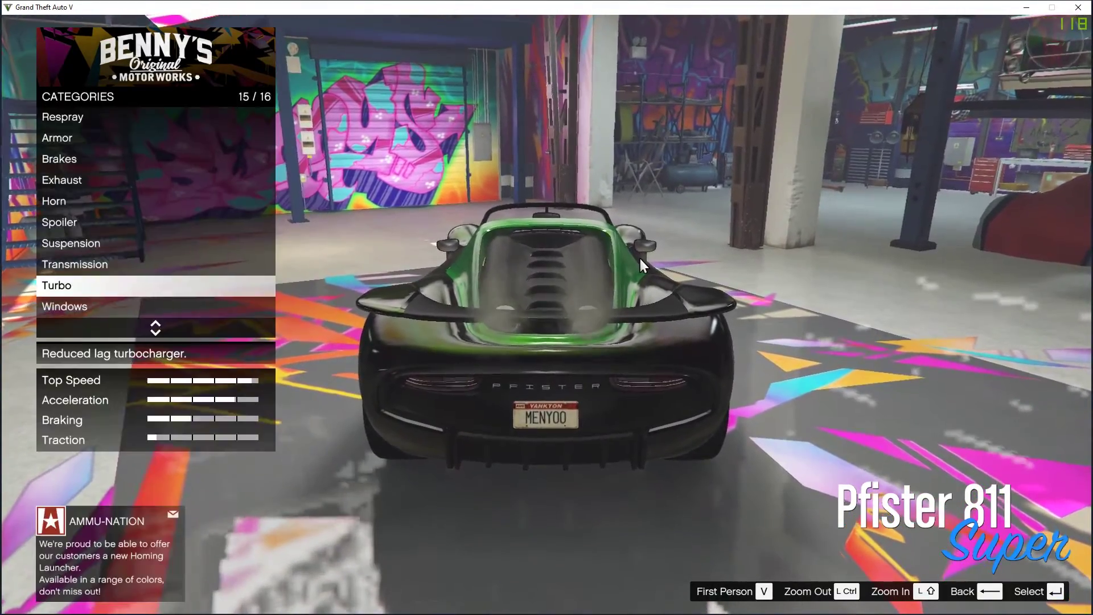
key("Down")
key("Down")
key("Up")
key("Return")
key("Down")
key("Down")
key("Down")
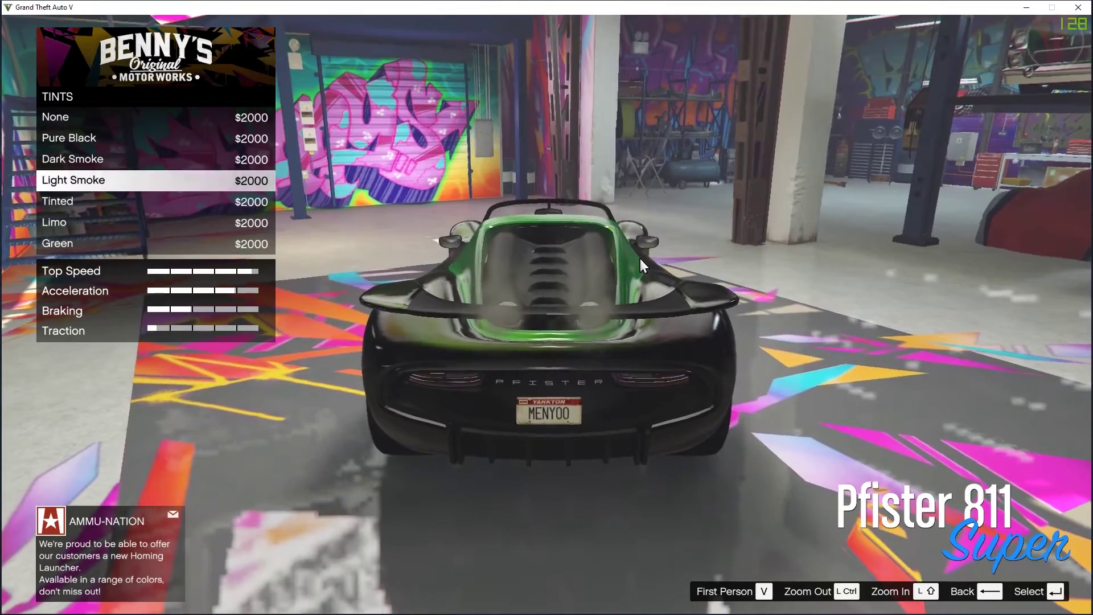
key("Down")
key("Down")
key("Down")
key("Return")
- Back out of the tint options and confirm exiting Benny's workshop
key("BackSpace")
key("BackSpace")
key("BackSpace")
key("BackSpace")
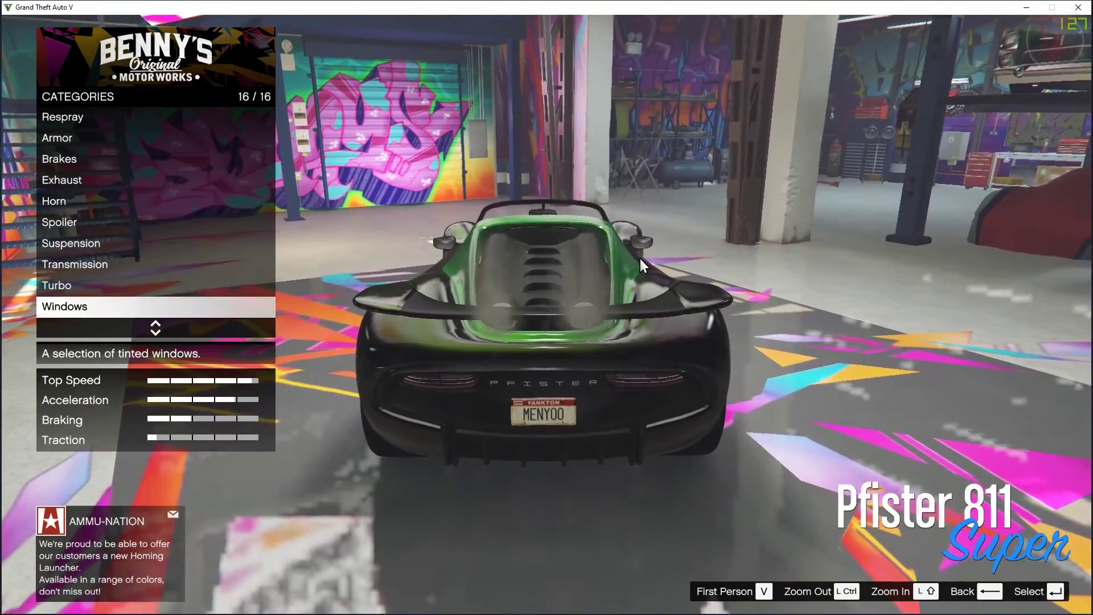
key("BackSpace")
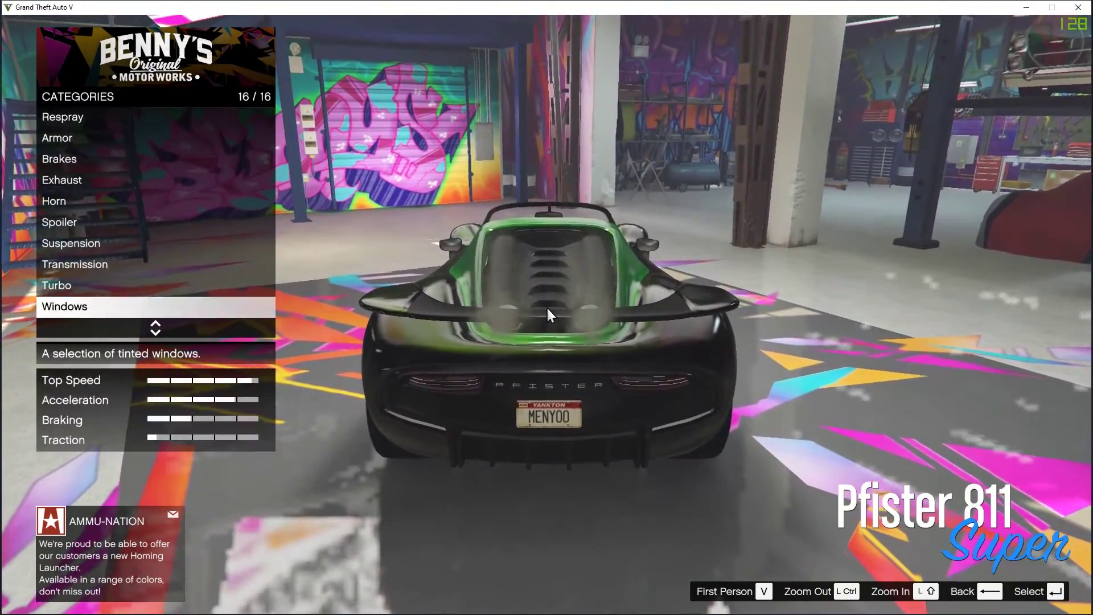
key("BackSpace")
key("Return")
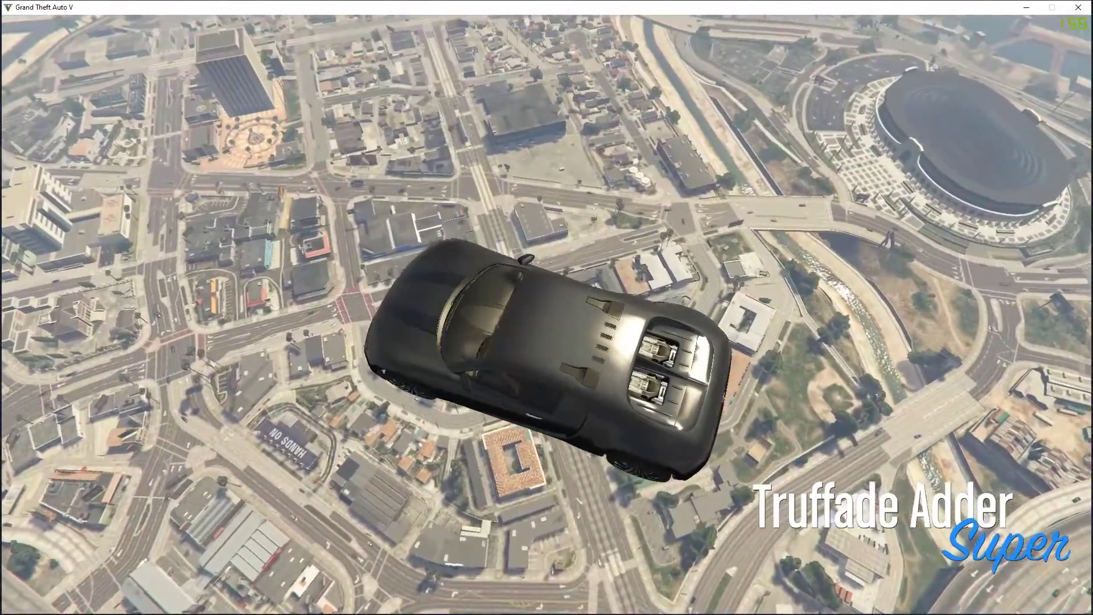
- Bring up the phone's Contacts list while the Truffade Adder hovers above Los Santos
key("Up")
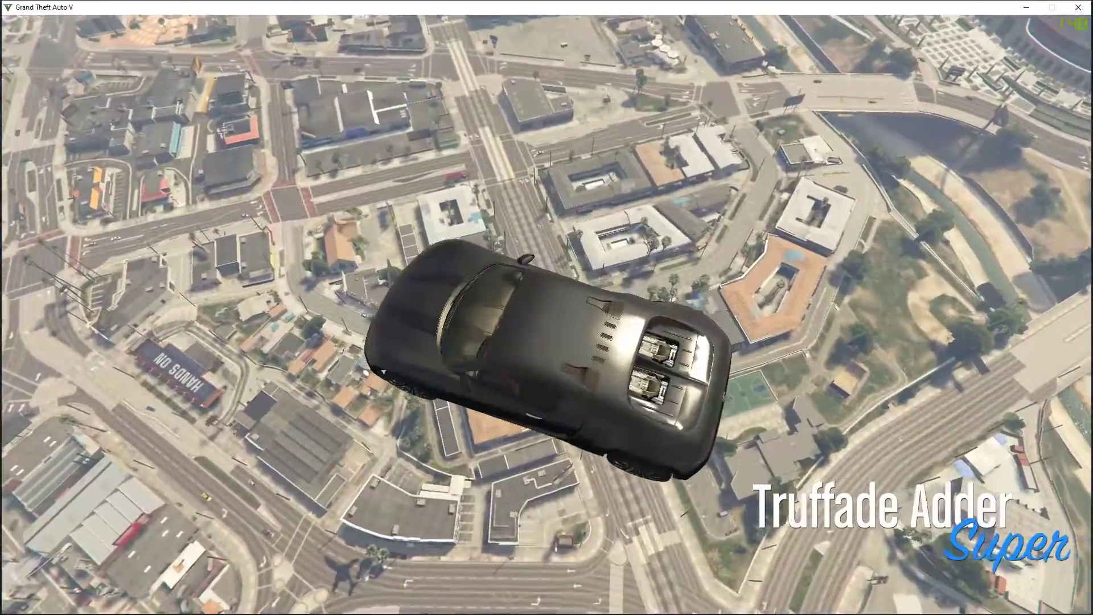